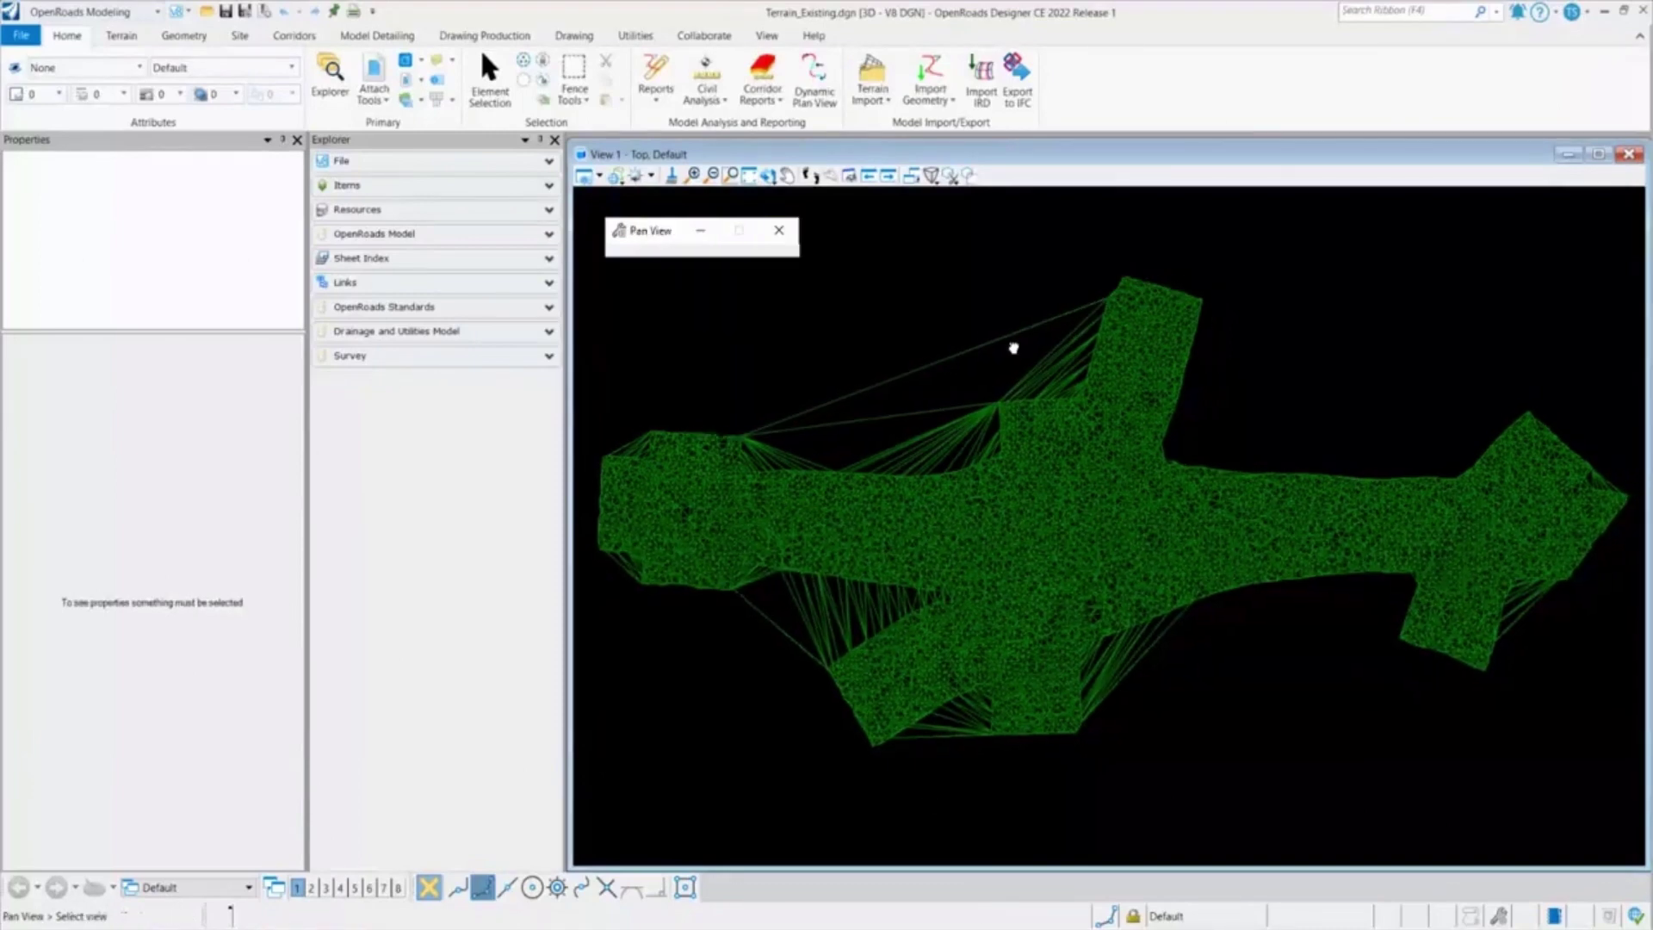
# Draw a short two-point SmartLine diagonally across the terrain triangles below the view centre
pyautogui.moveTo(1011, 347); pyautogui.dragTo(1022, 372, button='middle')
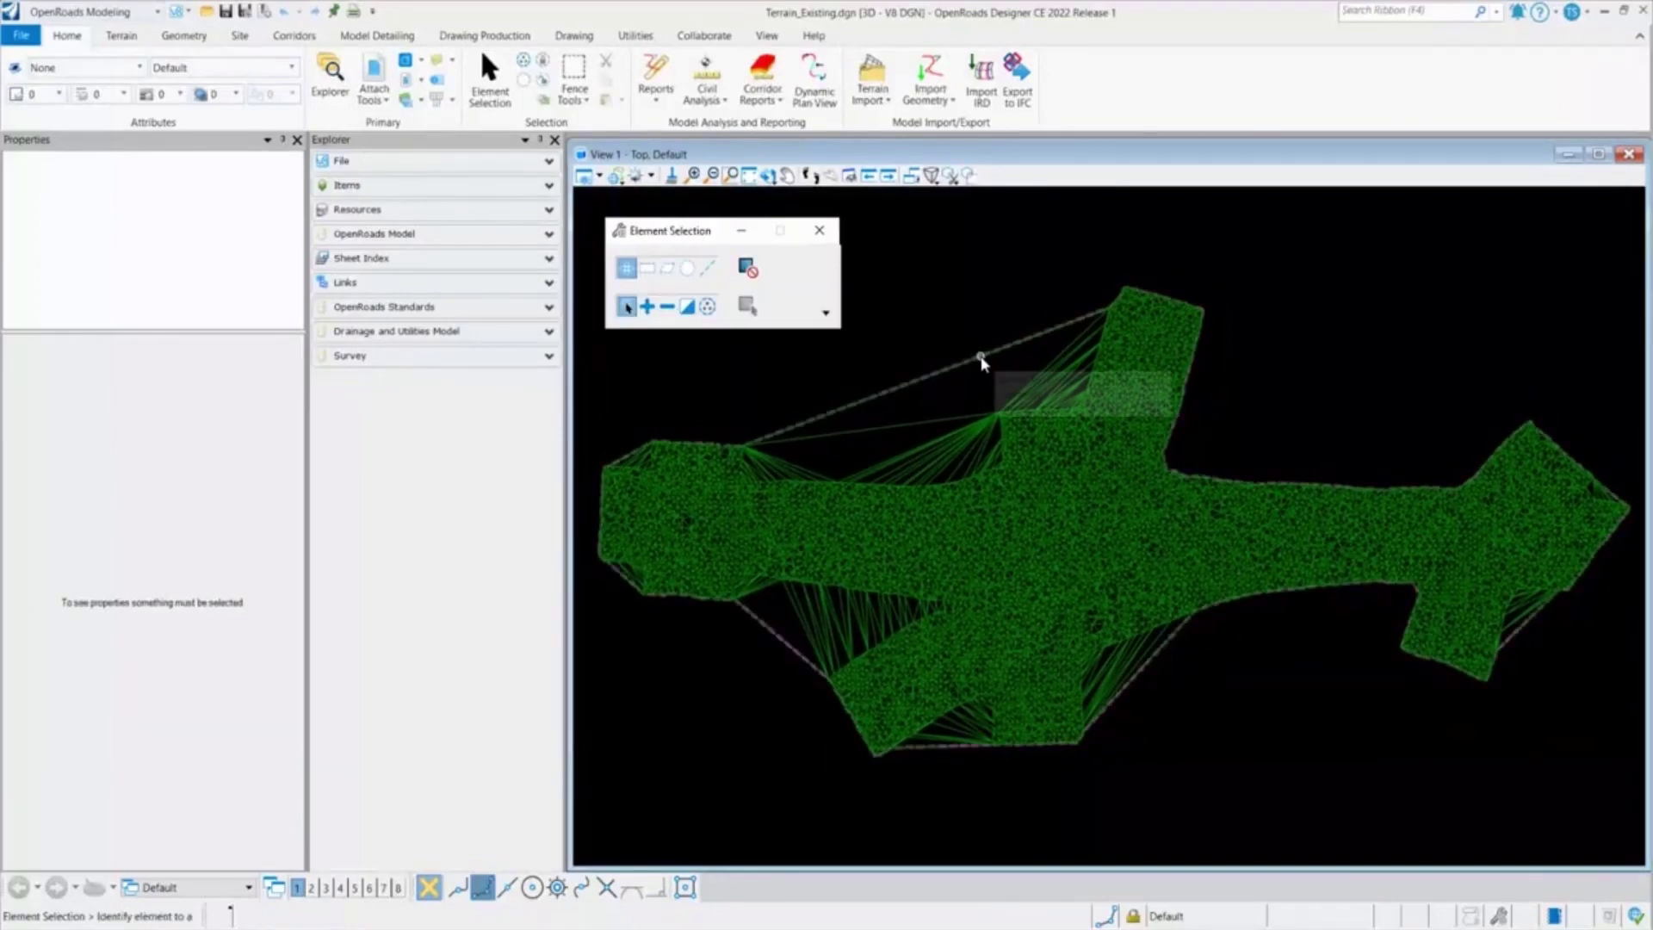
pyautogui.scroll(4, 896, 469)
pyautogui.scroll(3, 1026, 498)
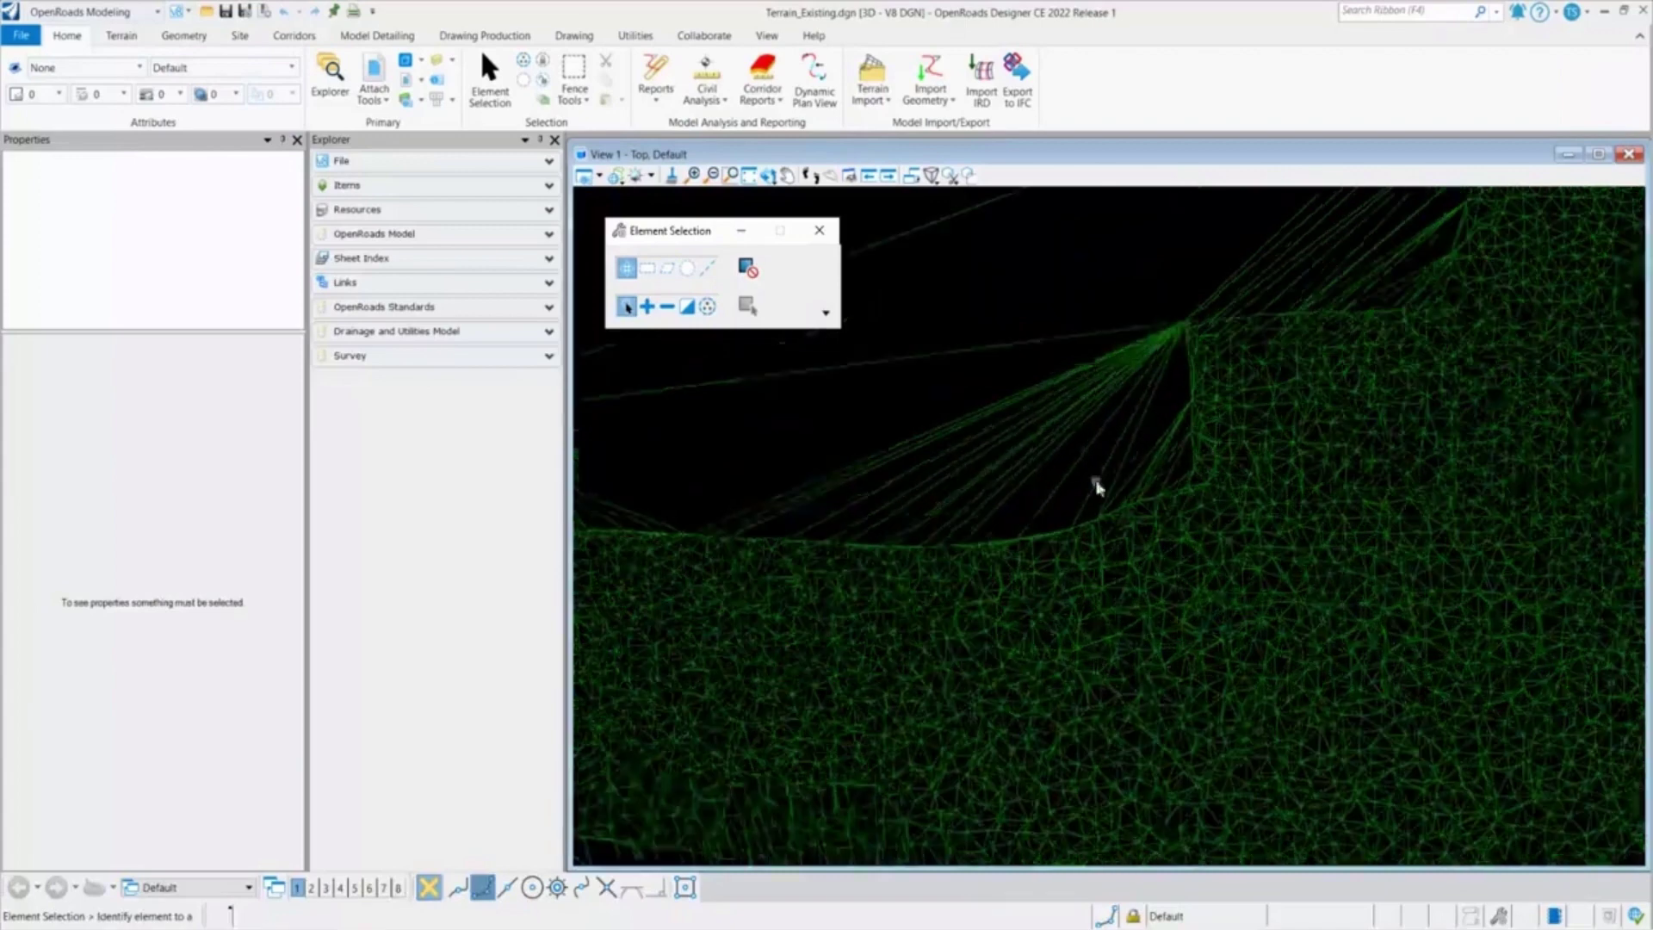
pyautogui.click(574, 35)
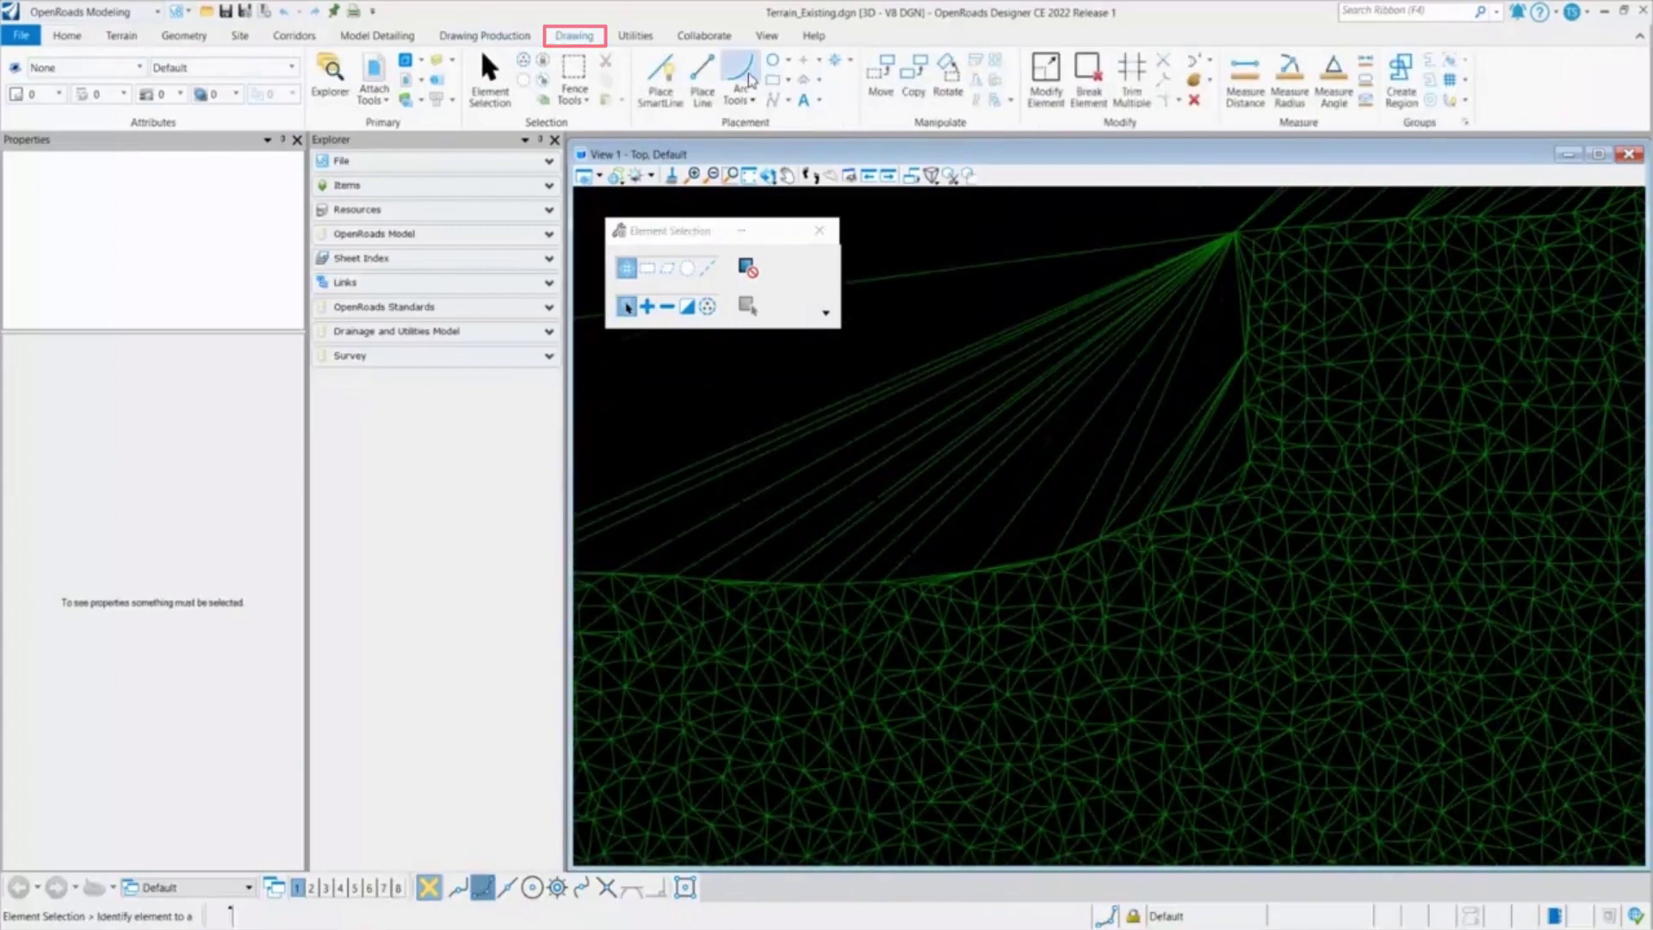
pyautogui.click(661, 79)
pyautogui.scroll(2, 1197, 663)
pyautogui.scroll(4, 1197, 663)
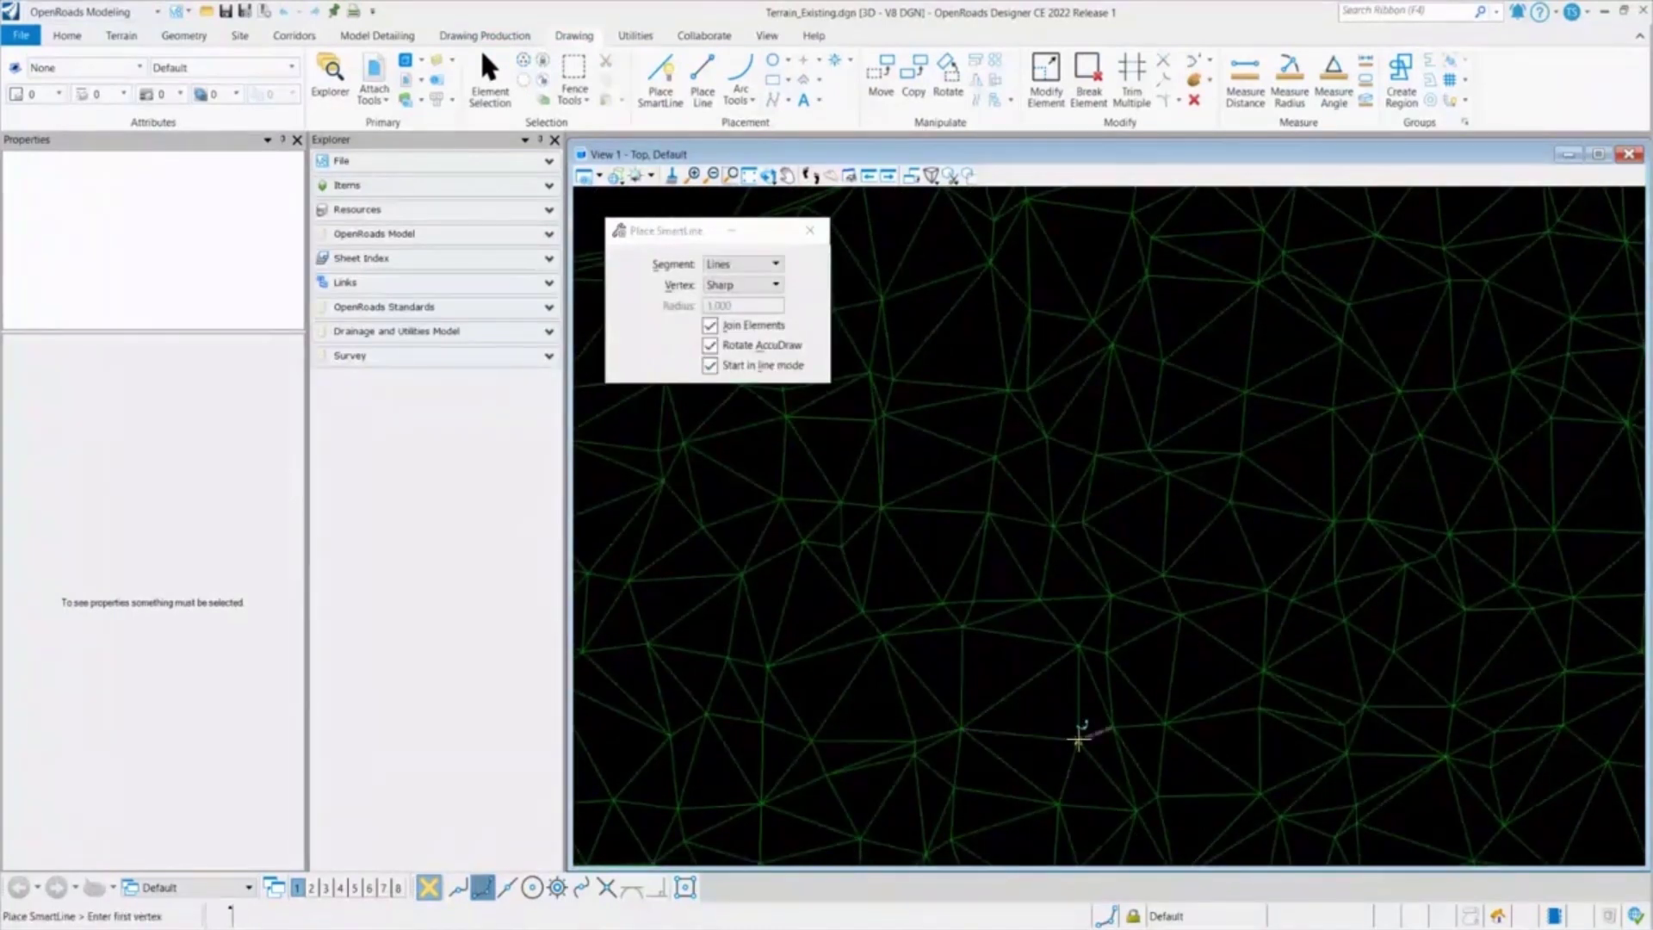
pyautogui.click(1079, 739)
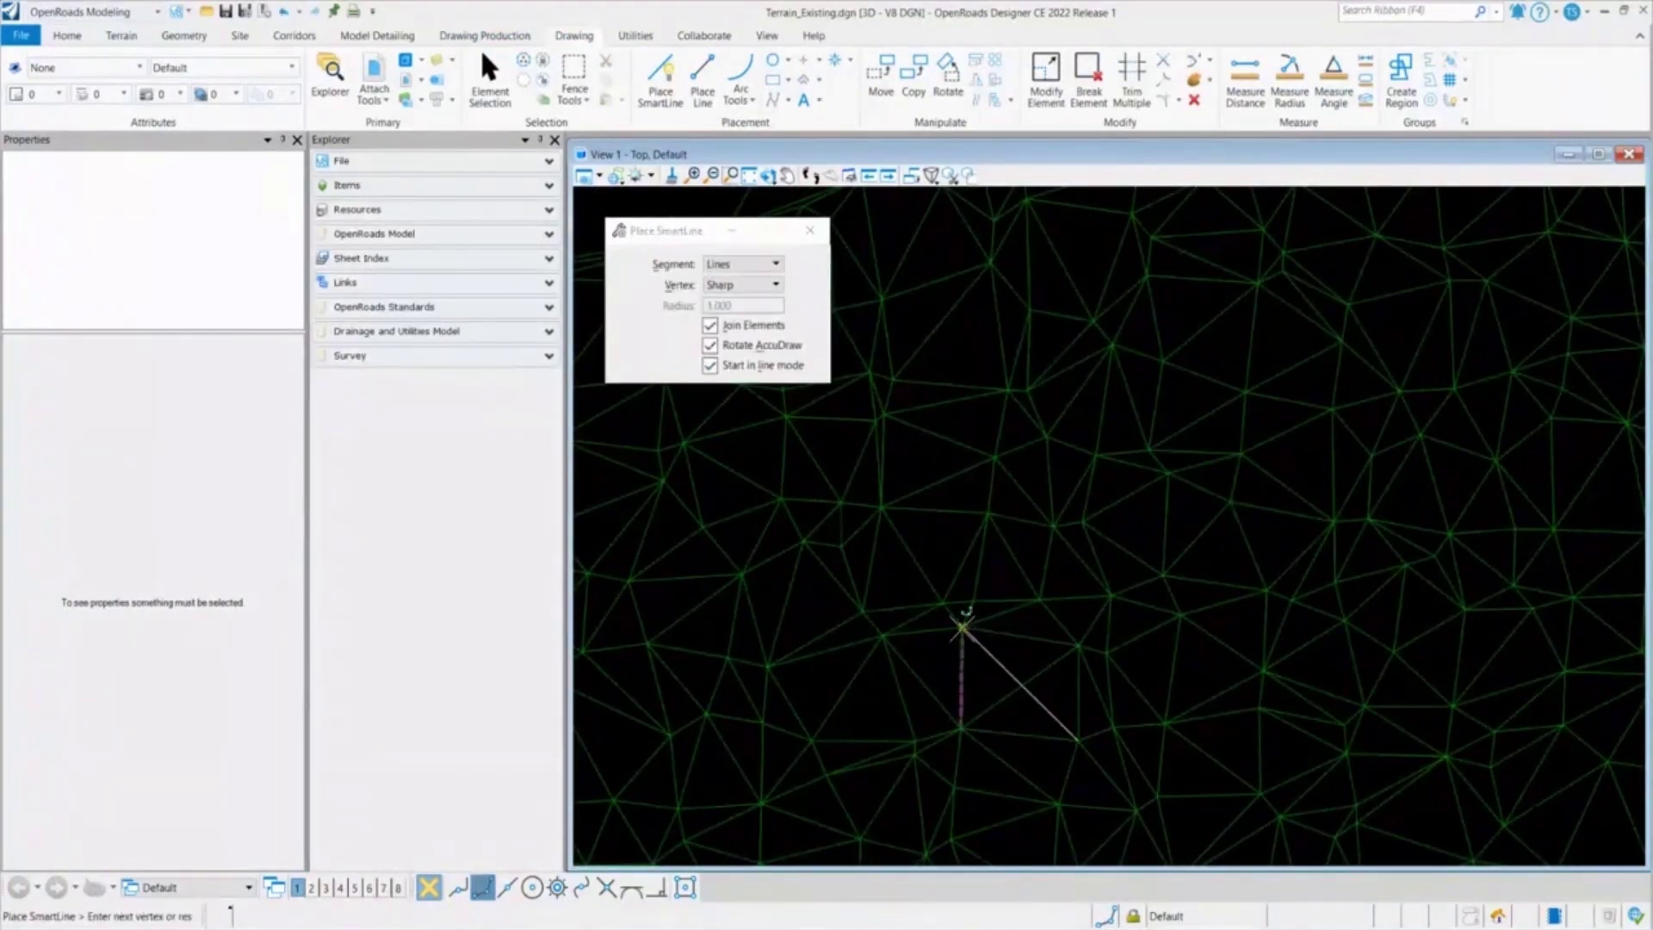
pyautogui.click(963, 628)
pyautogui.rightClick(981, 674)
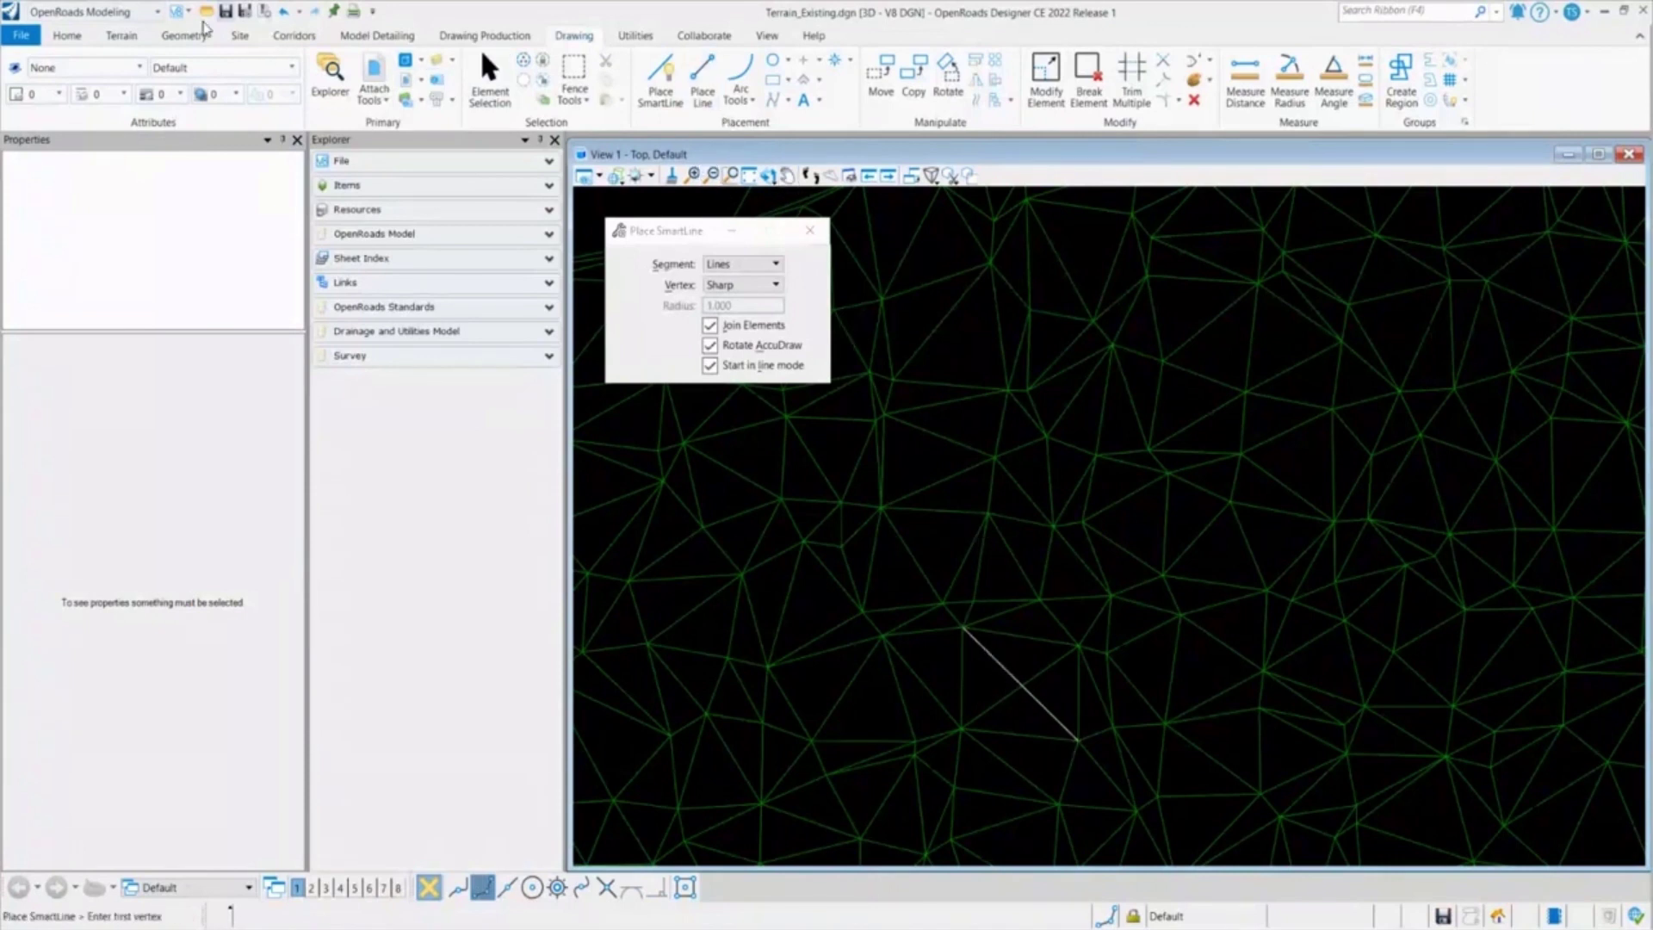
pyautogui.click(121, 37)
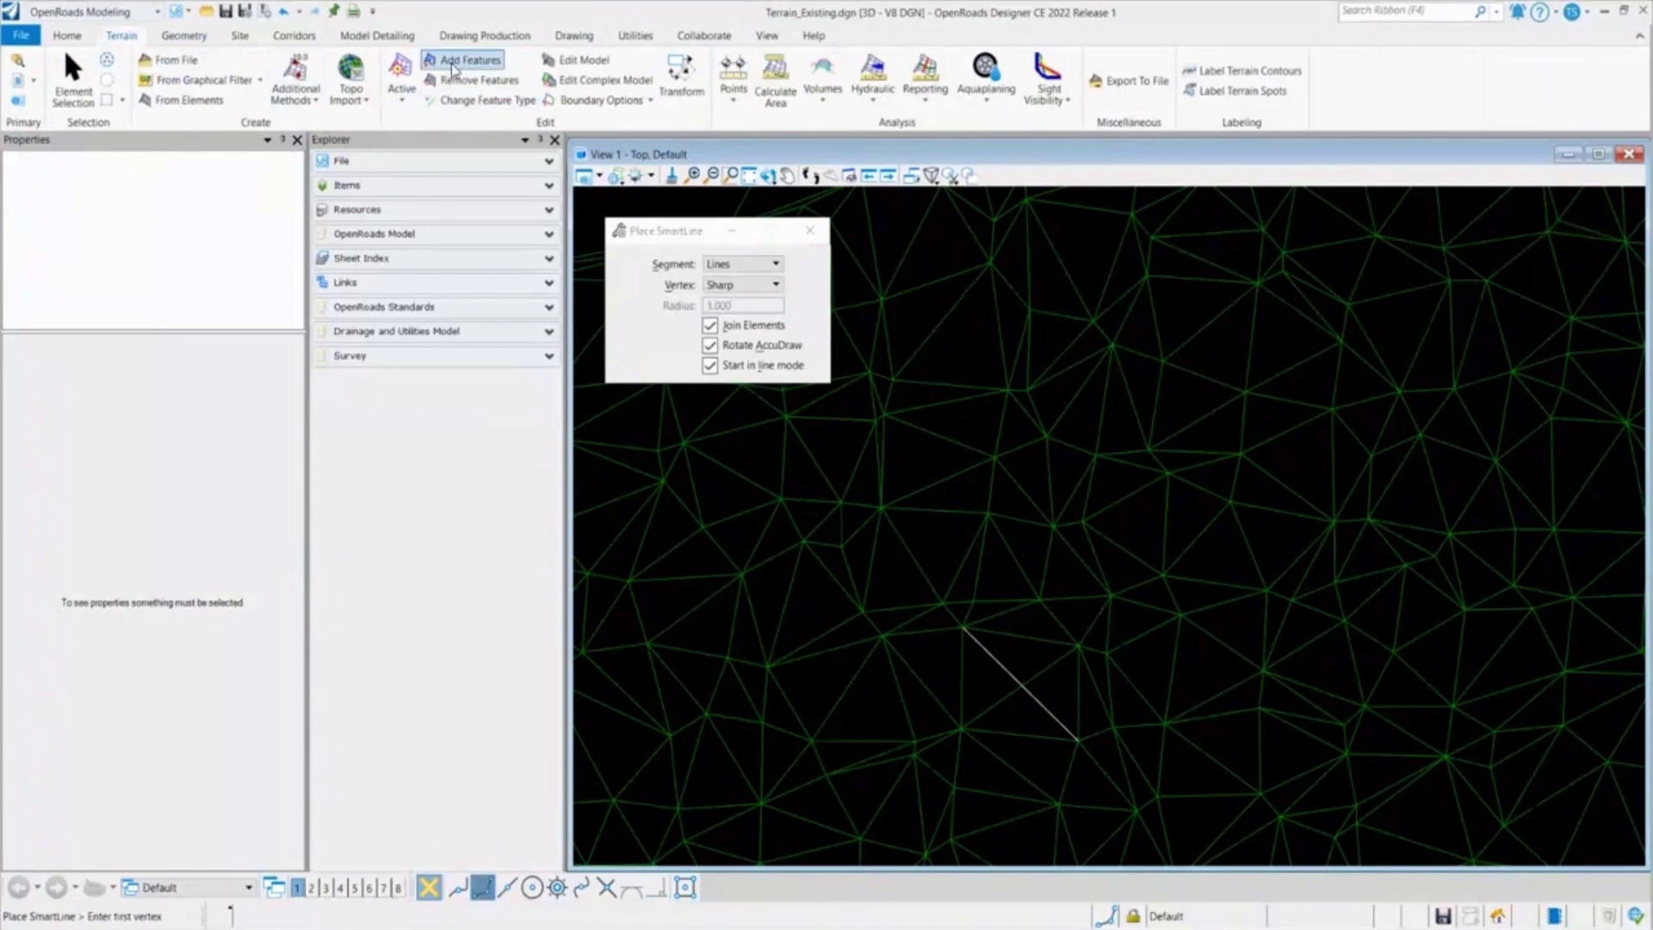
# Use Add Features on Existing_Terrain and pick the drawn line to add as a Break Line
pyautogui.click(448, 67)
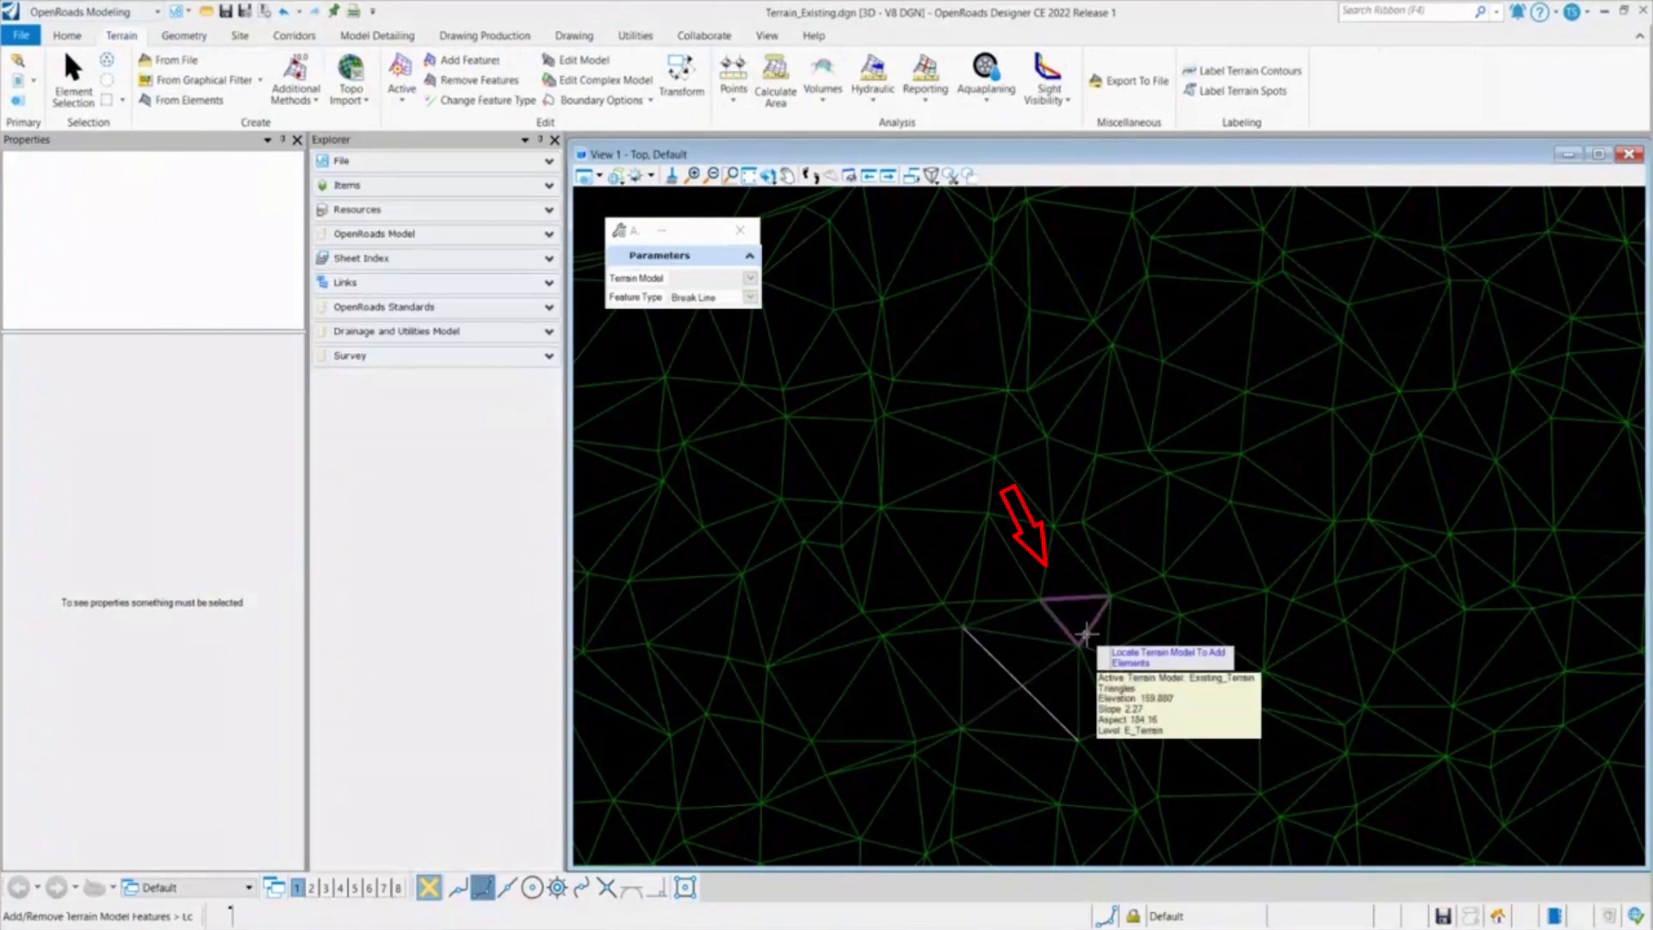
pyautogui.click(1086, 635)
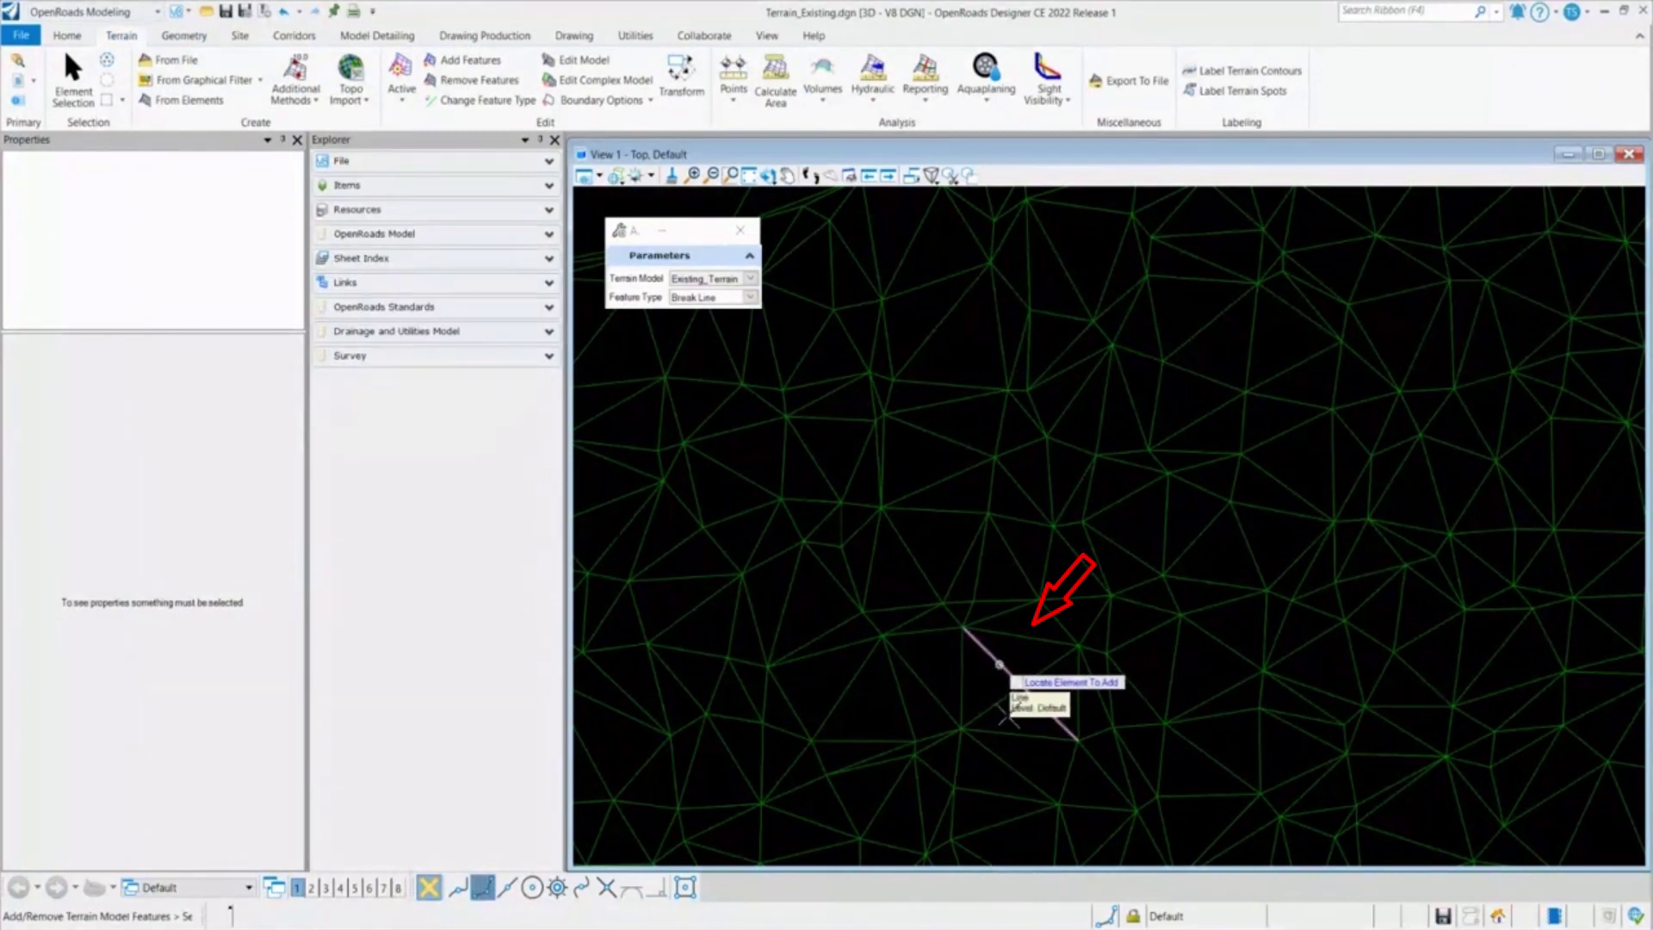
pyautogui.click(991, 670)
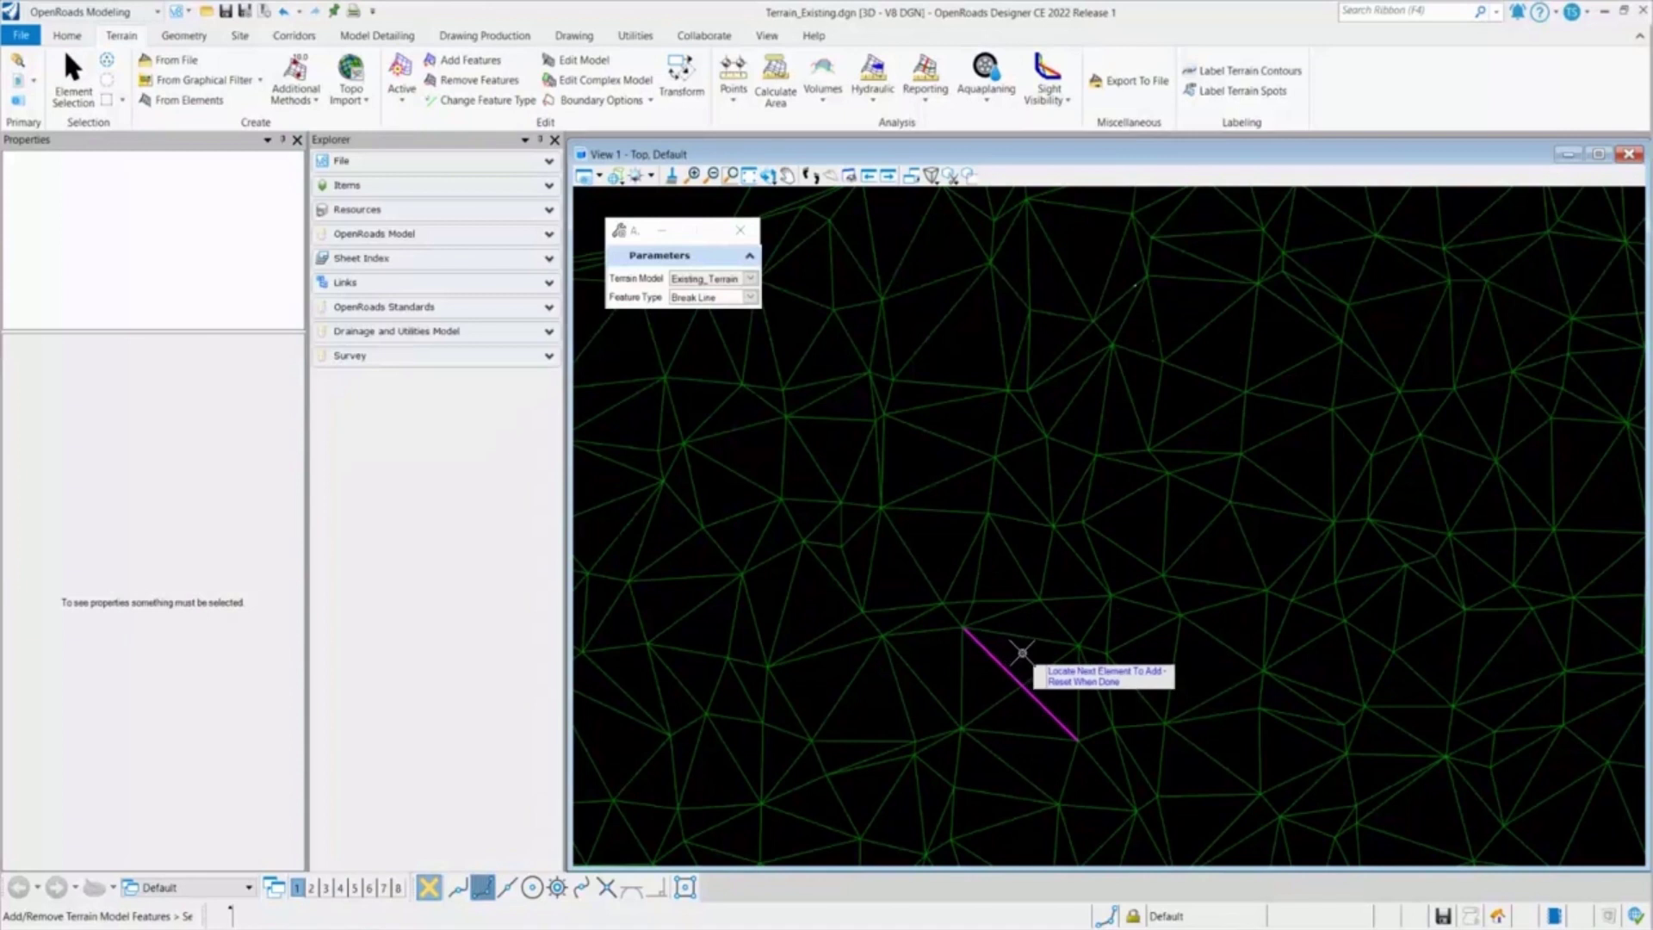
# Accept the picked line, keeping Break Line as its feature type, to add it to Existing_Terrain
pyautogui.click(1022, 653)
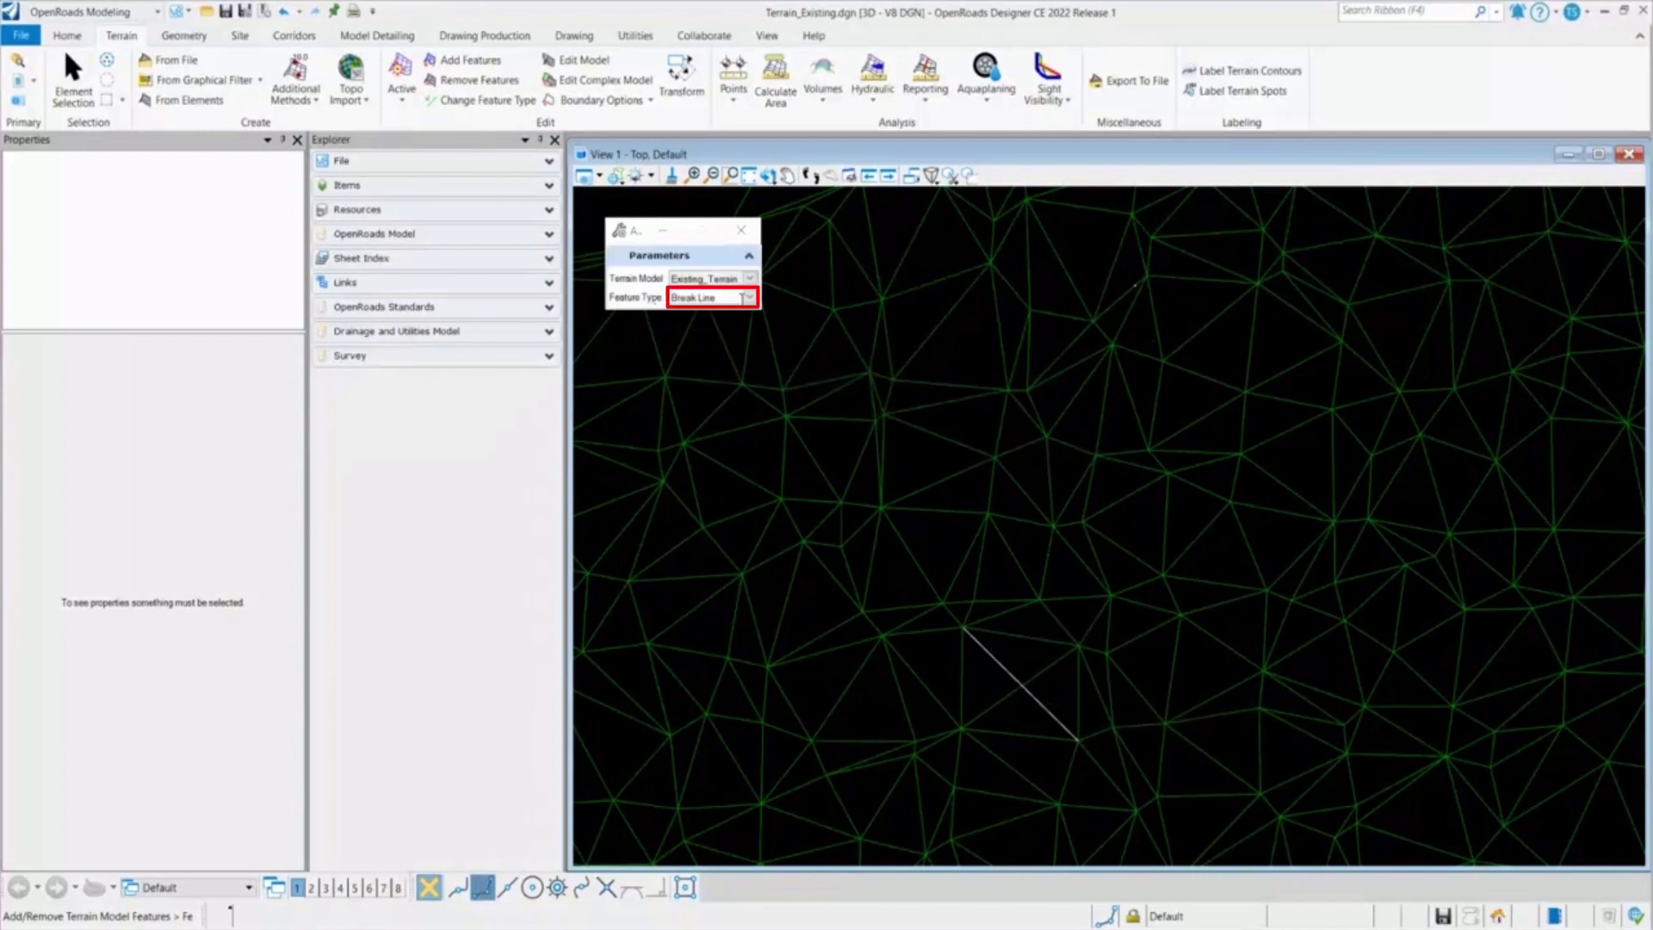
pyautogui.click(750, 298)
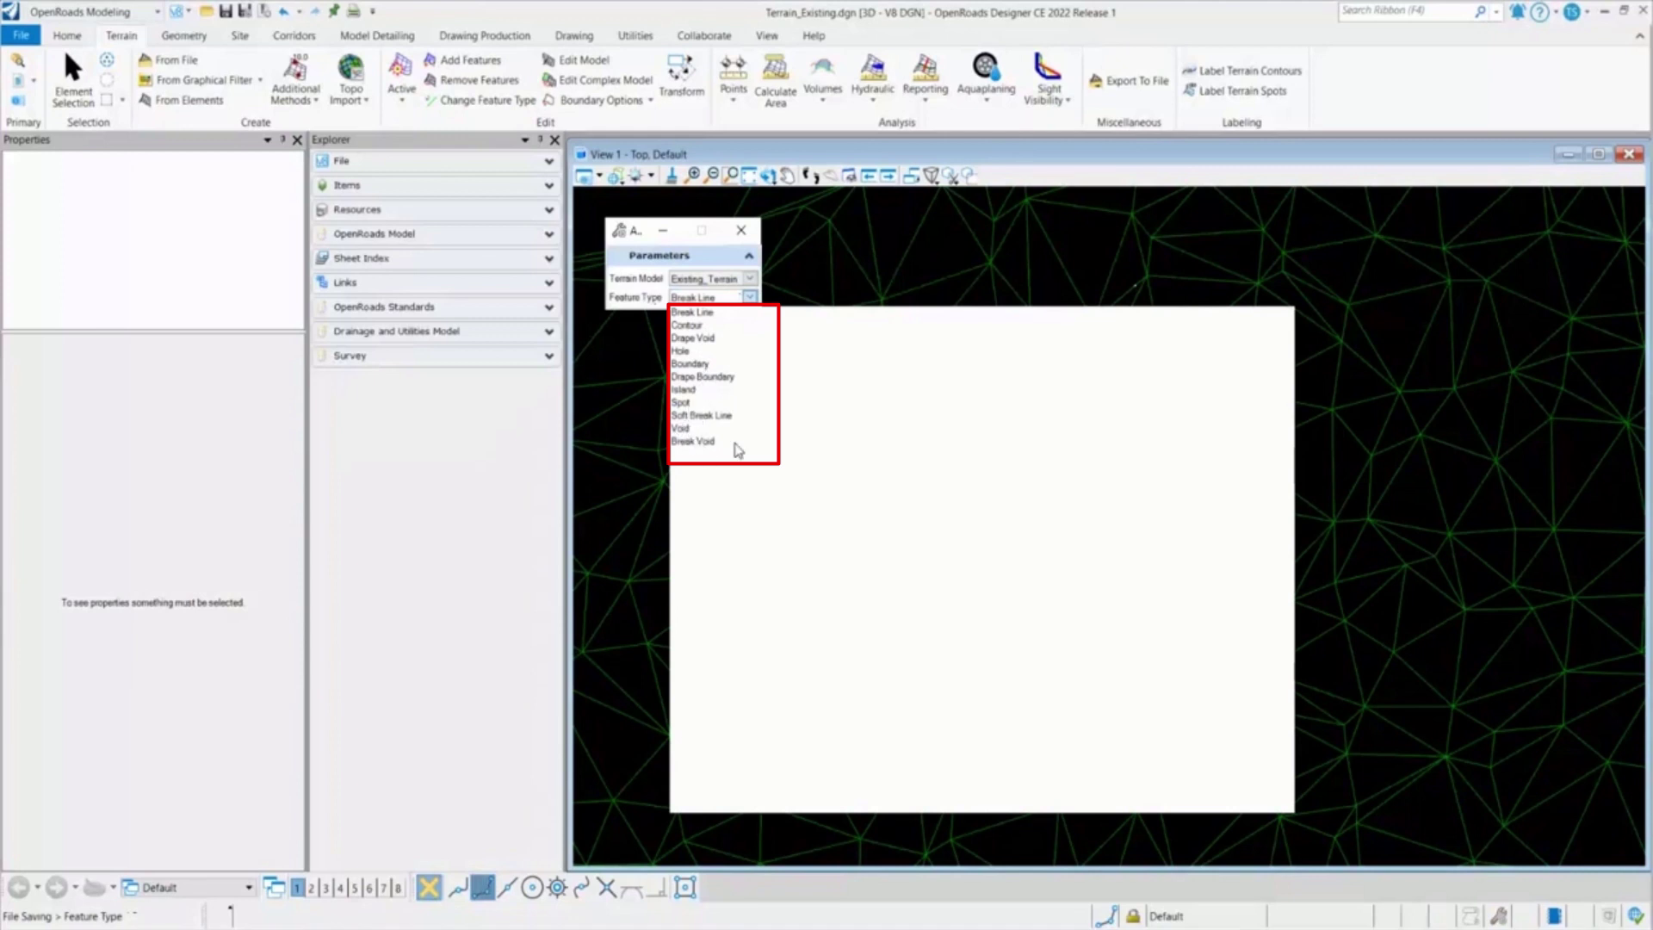
pyautogui.click(659, 225)
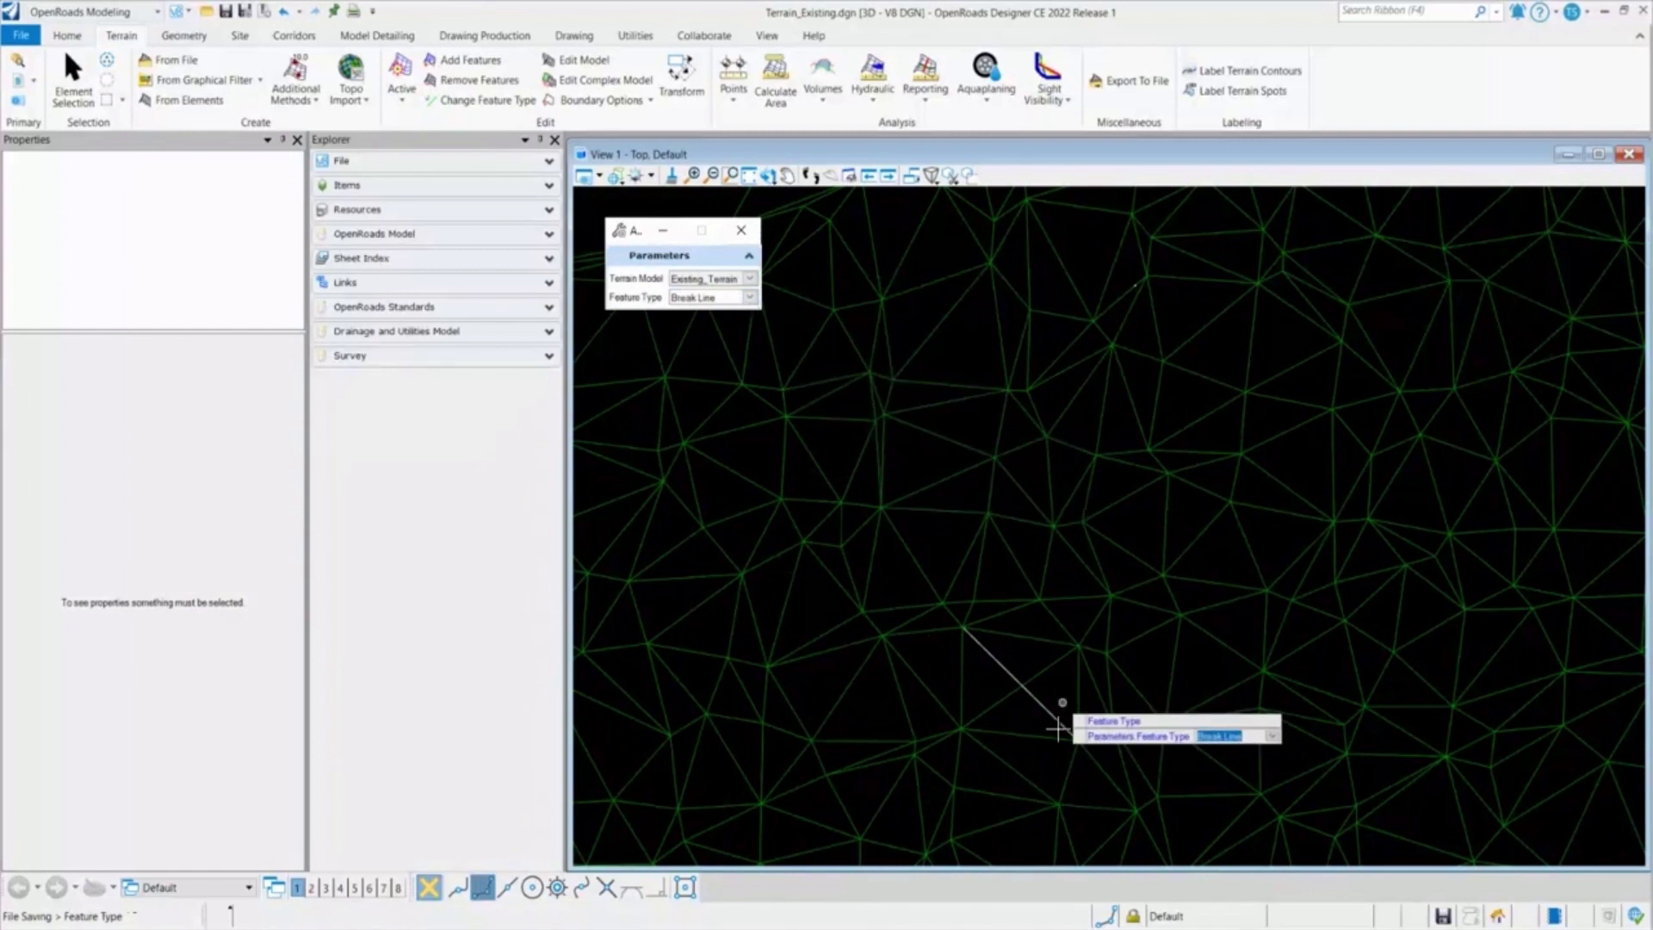
pyautogui.click(1058, 729)
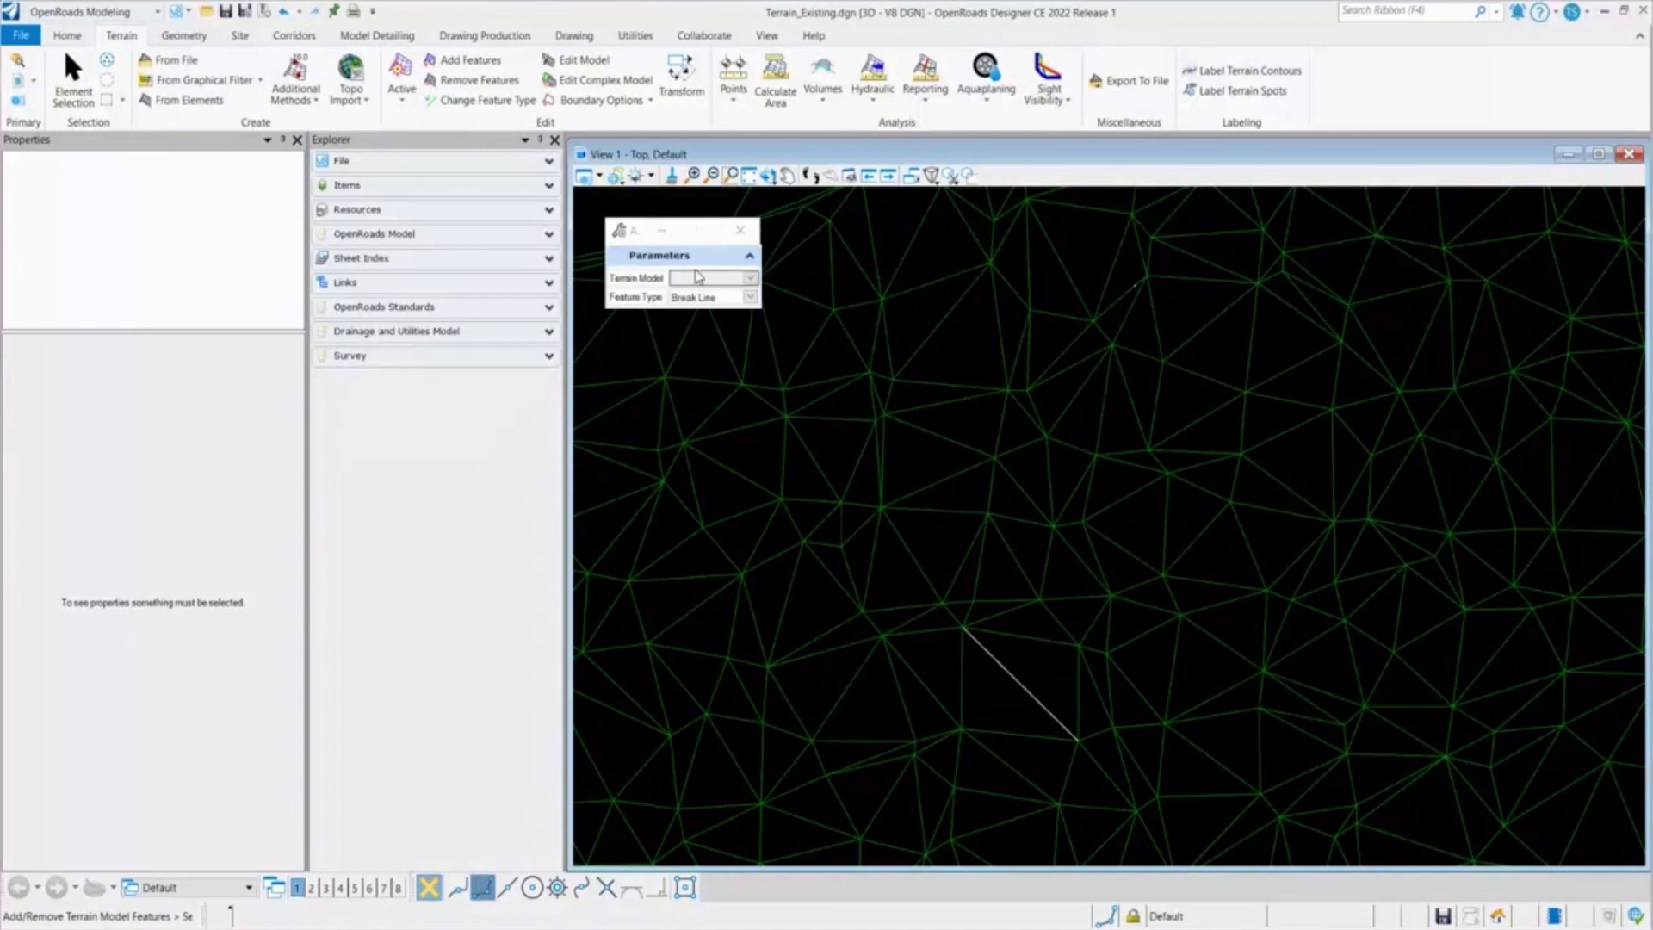
# Move the Add Features tool settings aside and close the tool
pyautogui.moveTo(645, 240); pyautogui.dragTo(755, 386)
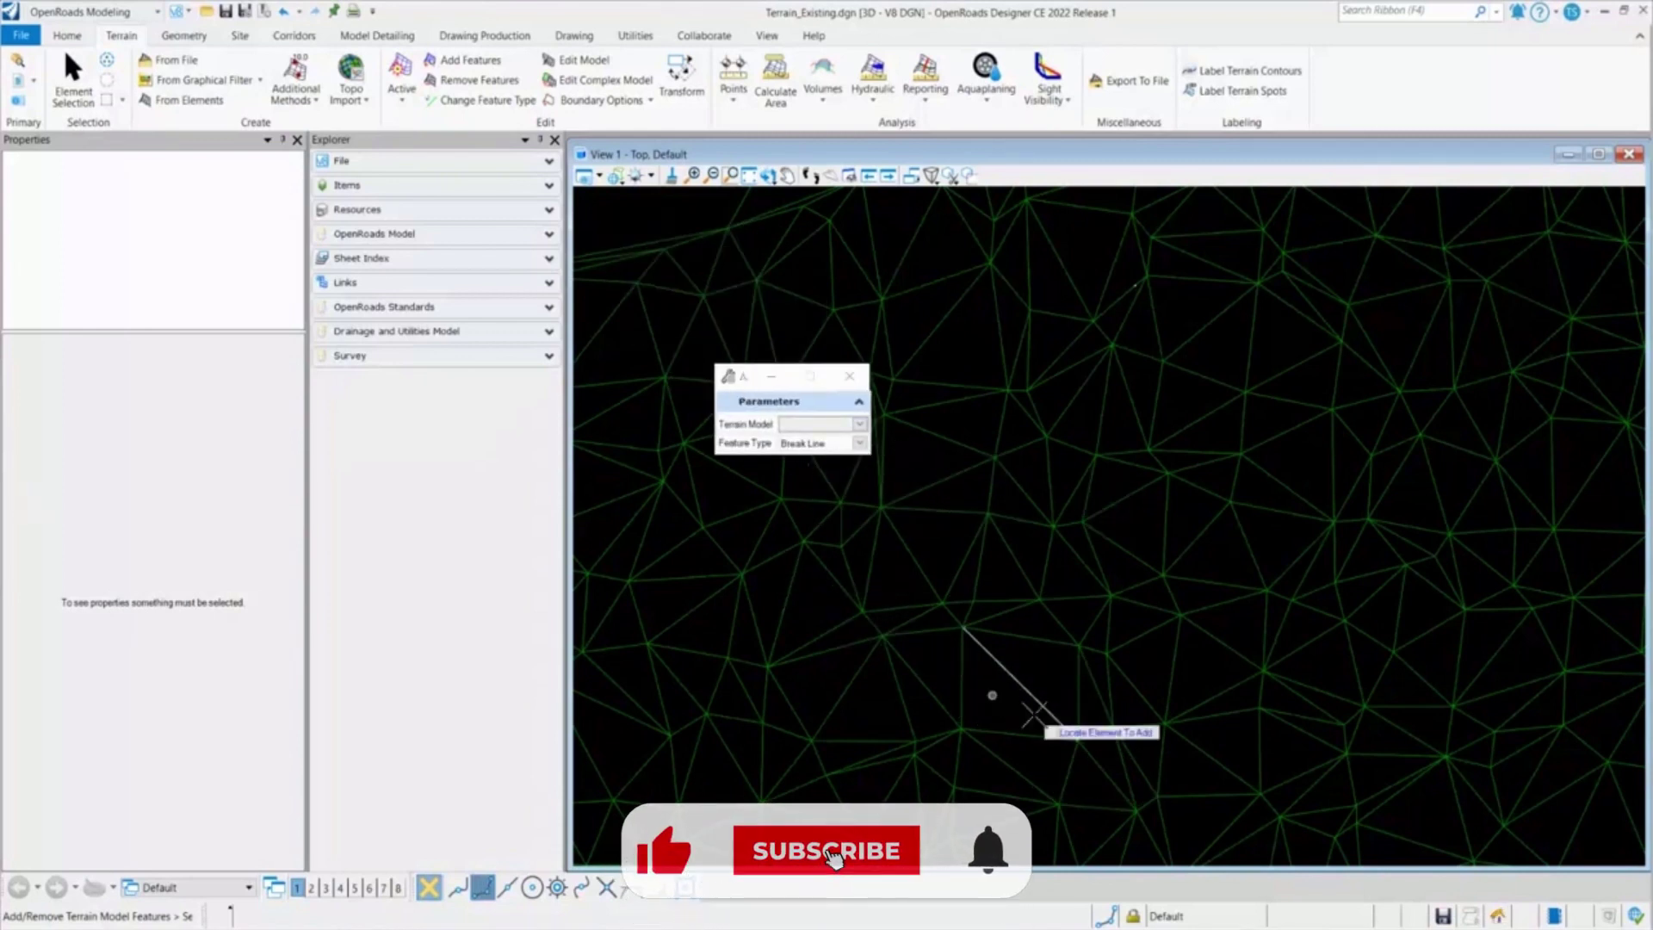
pyautogui.scroll(-2, 1080, 686)
pyautogui.click(849, 376)
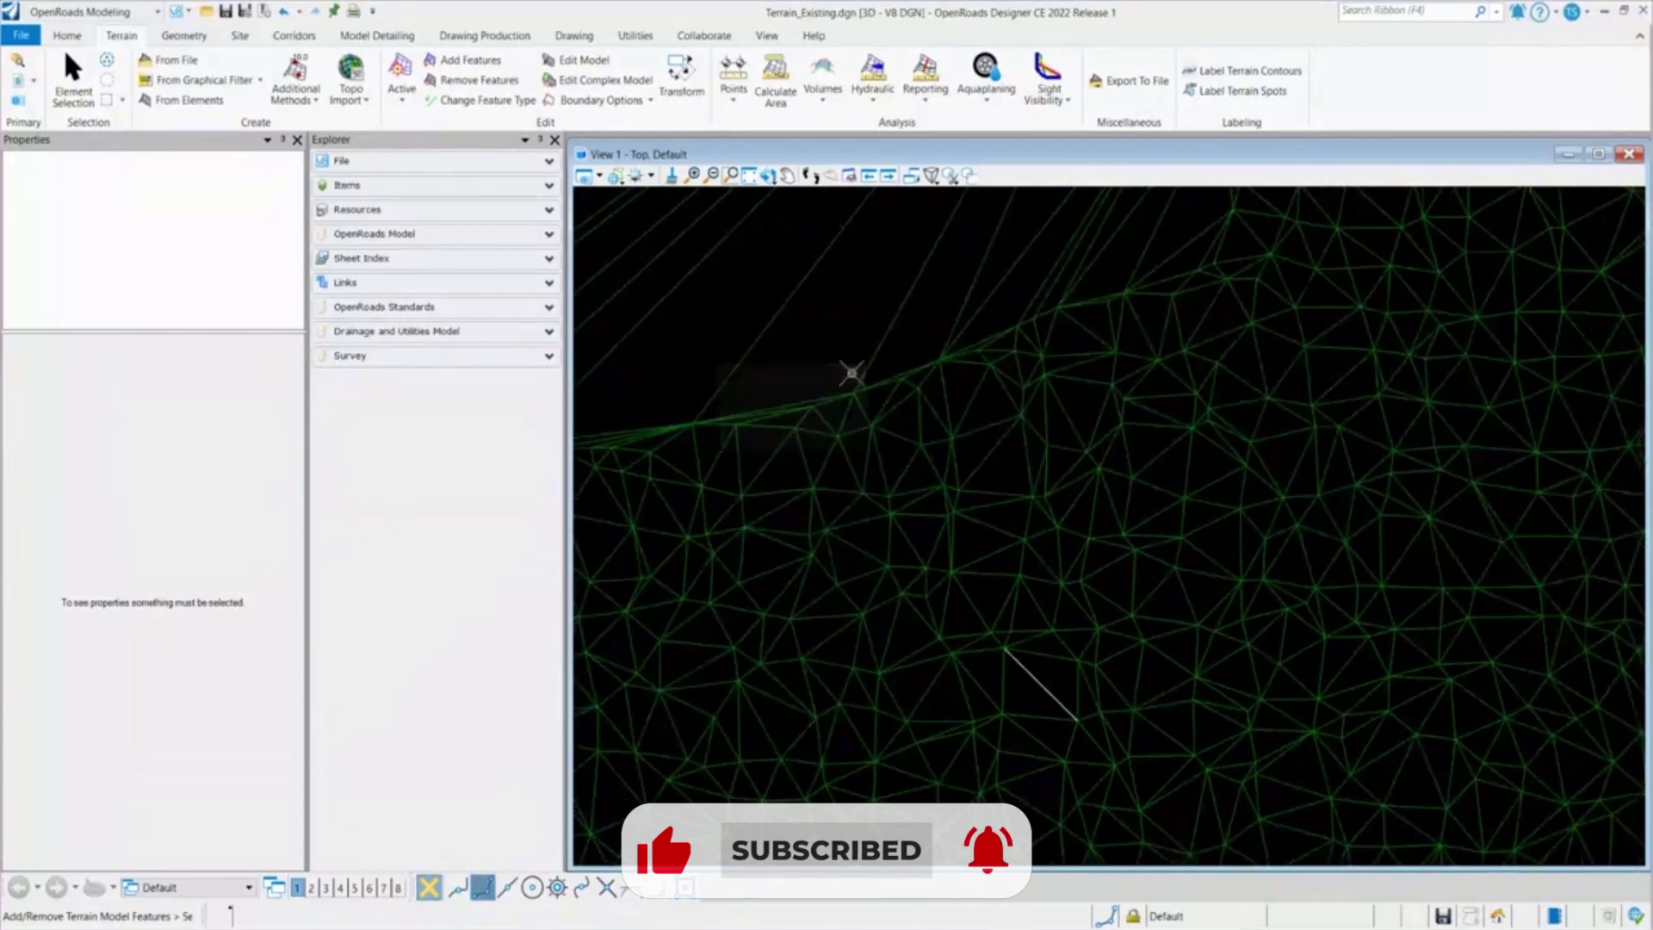
pyautogui.scroll(3, 1022, 591)
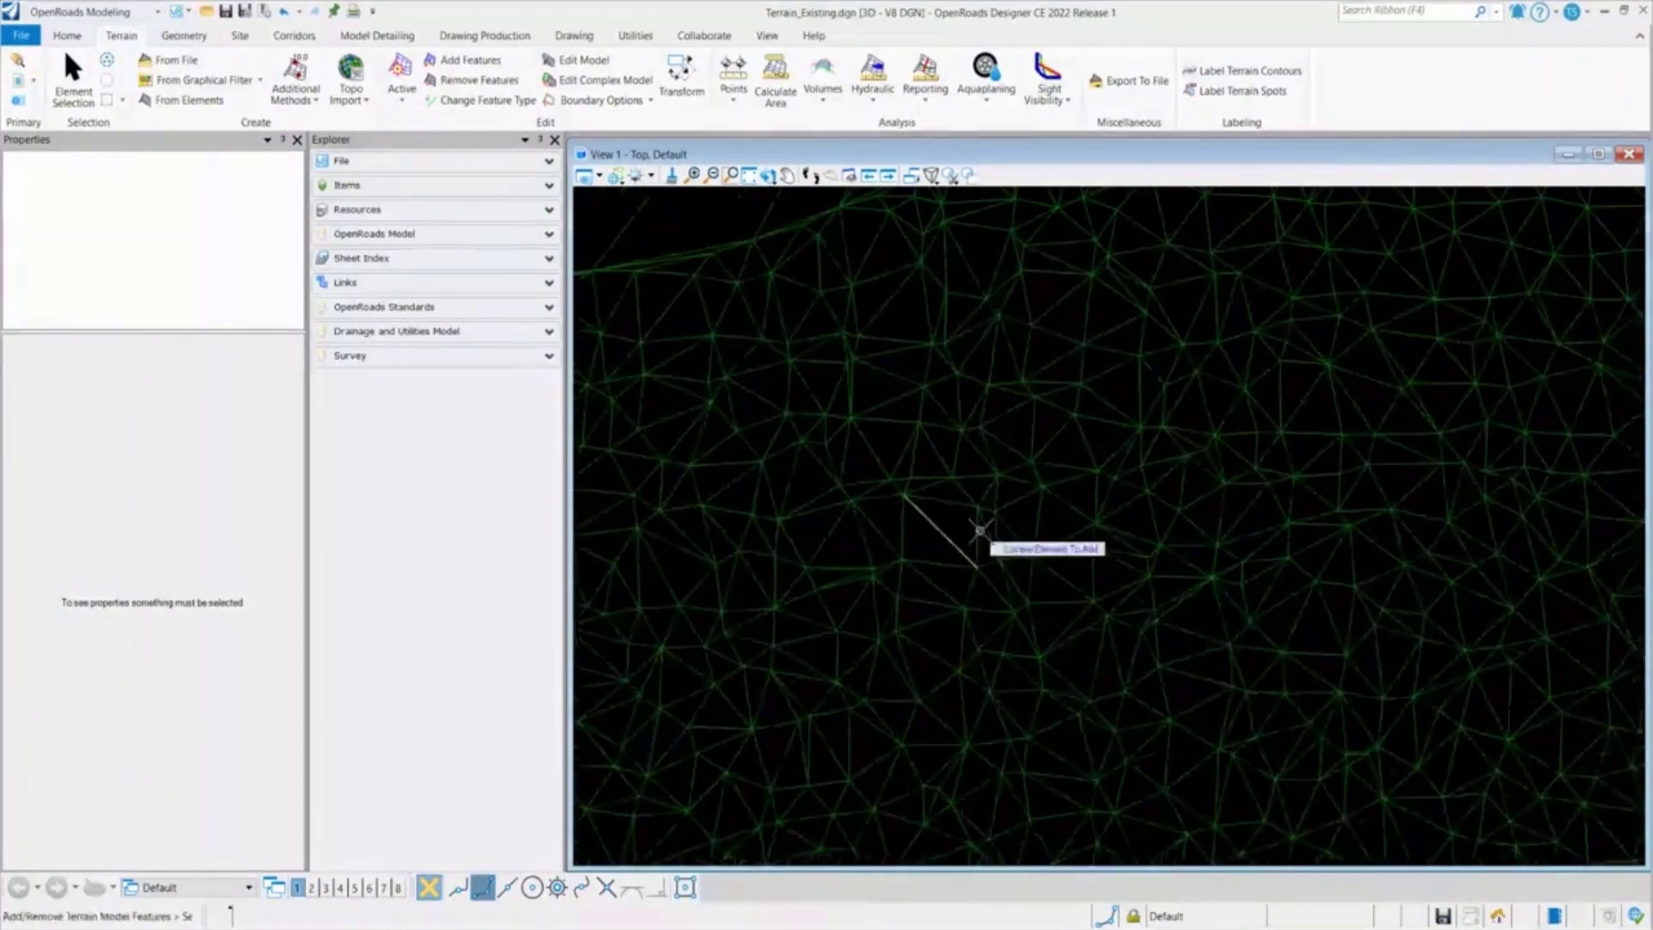
pyautogui.scroll(2, 954, 524)
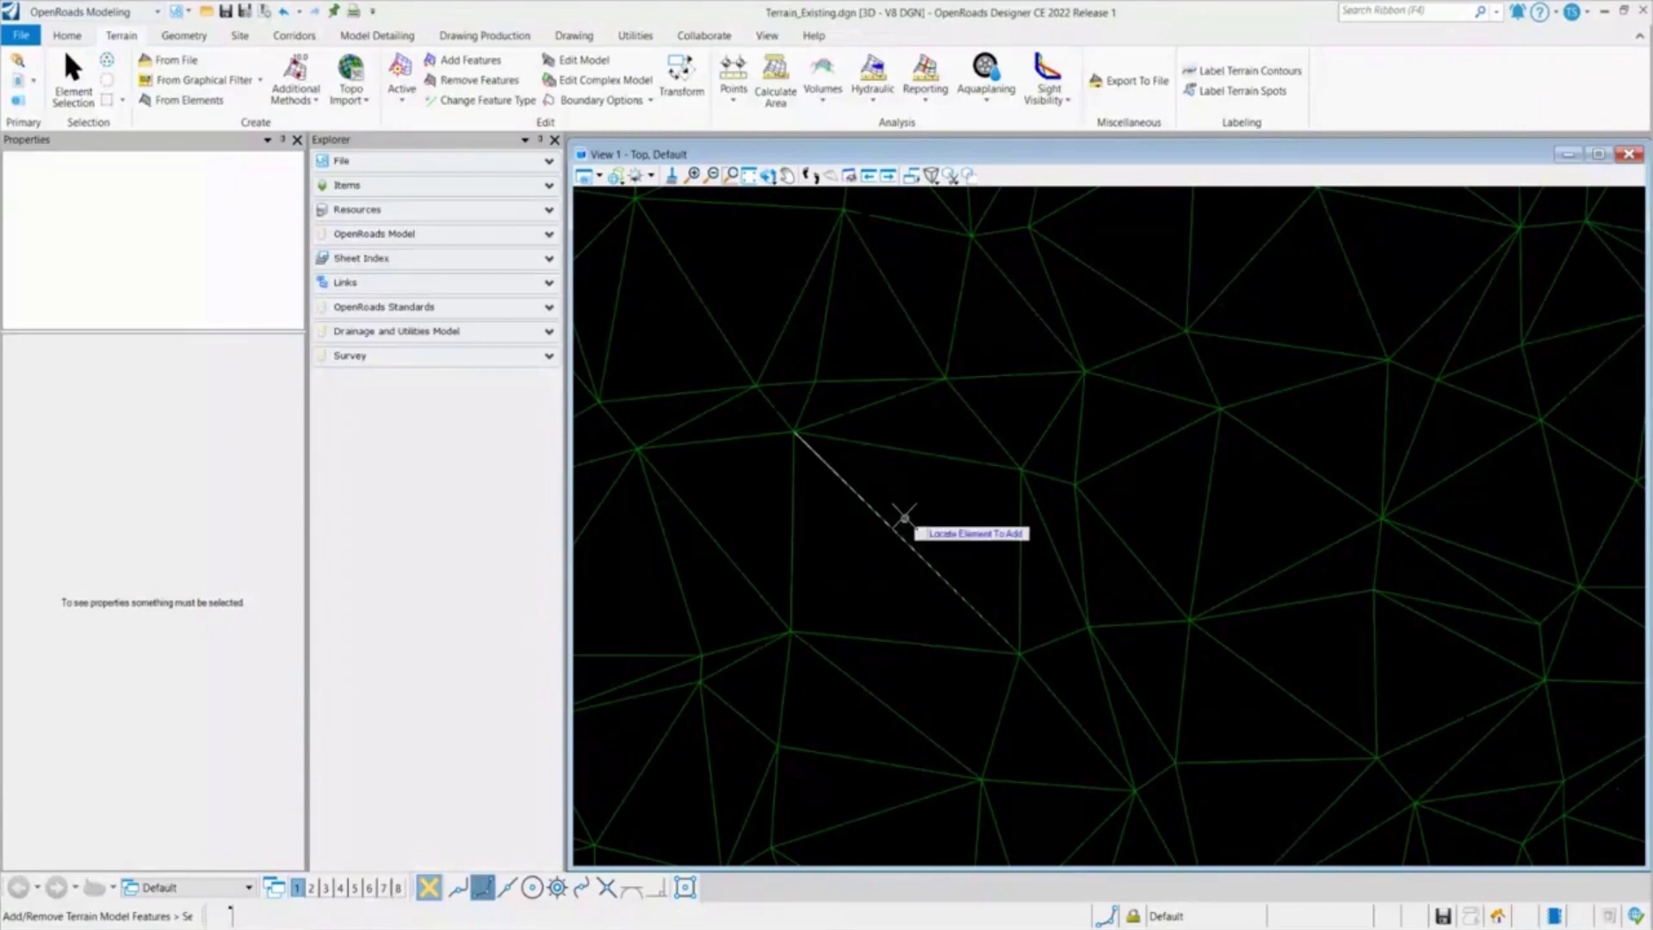
pyautogui.scroll(-2, 878, 573)
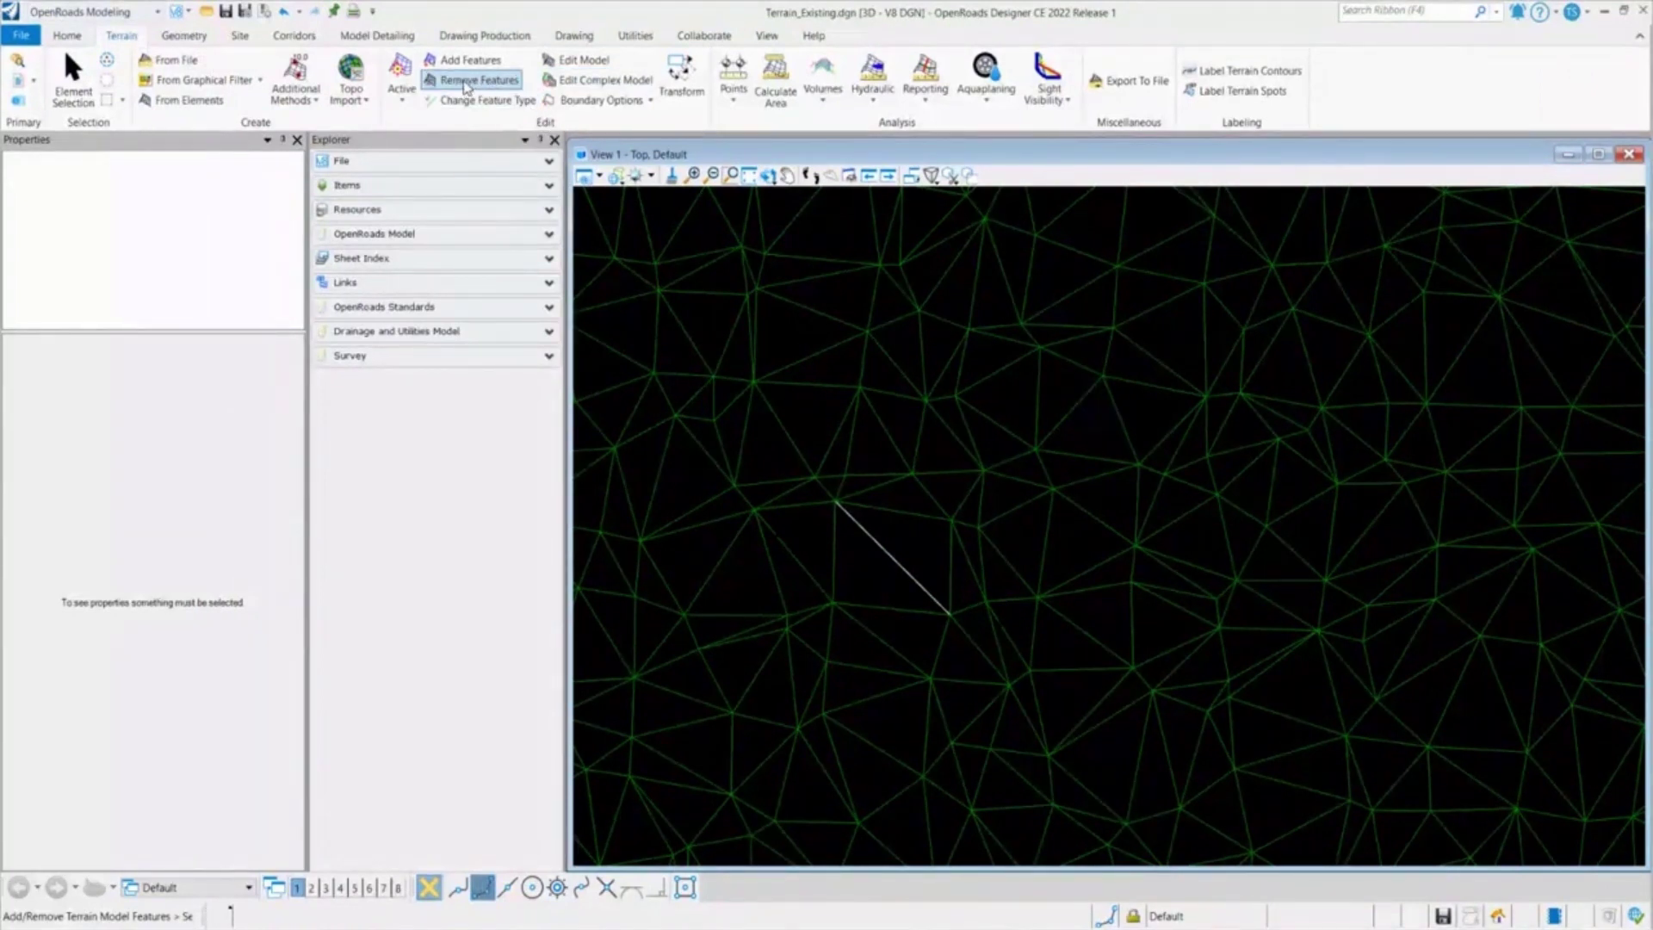
# Remove the break line from Existing_Terrain with Remove Features, leaving the plain drawn line
pyautogui.click(457, 81)
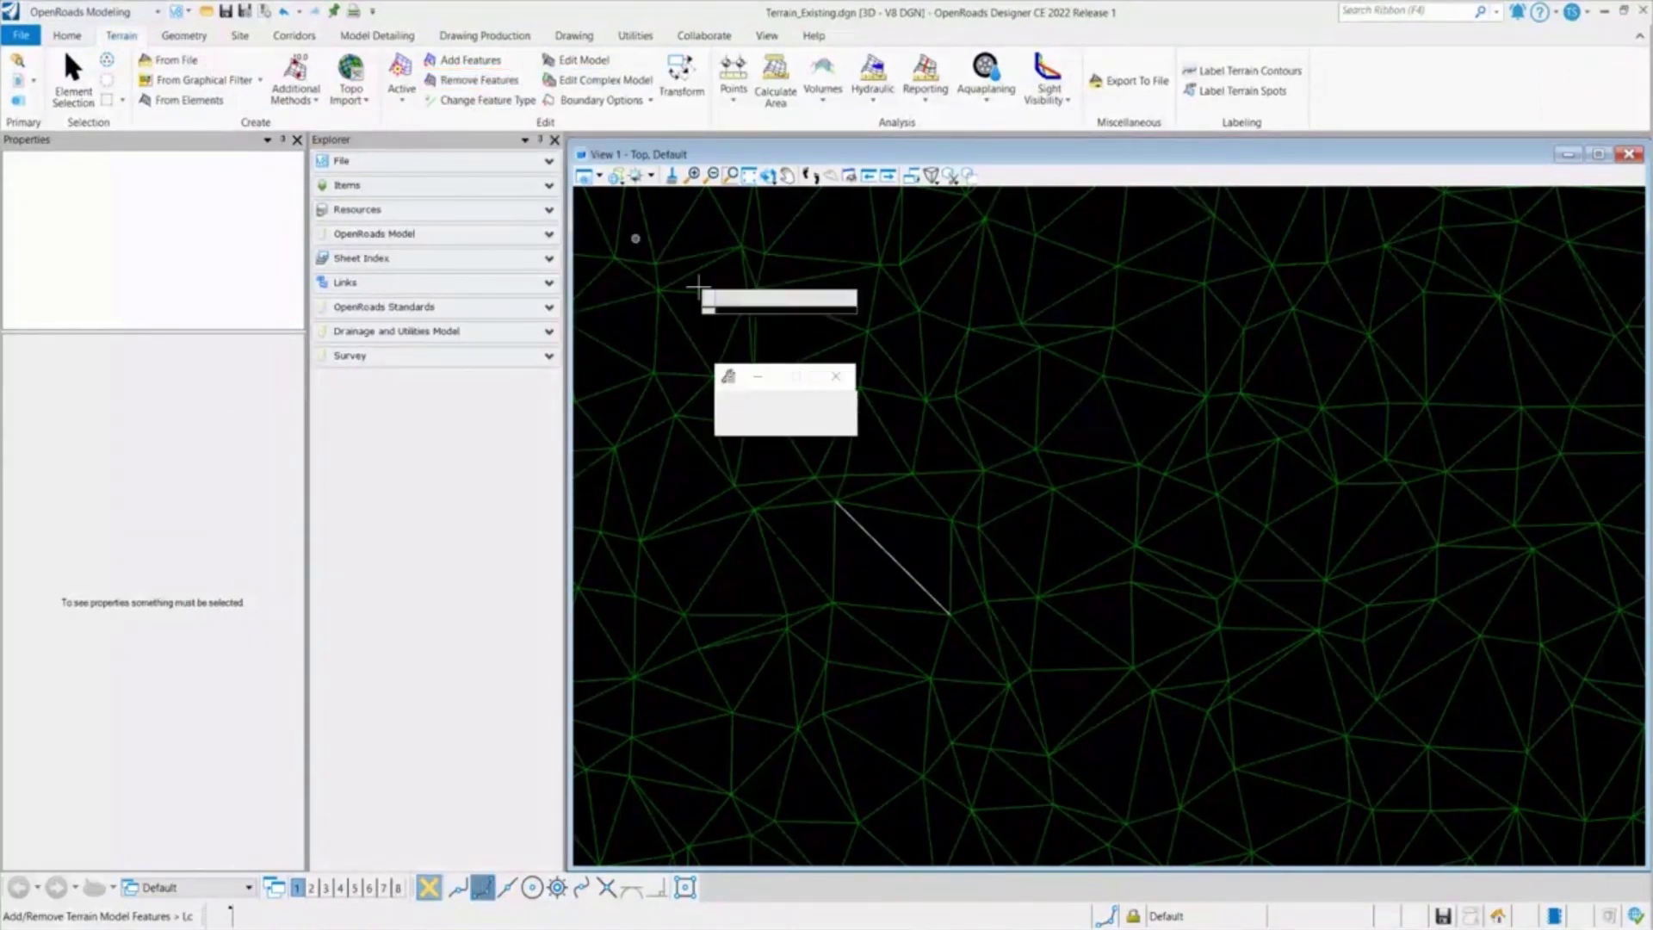
pyautogui.click(724, 379)
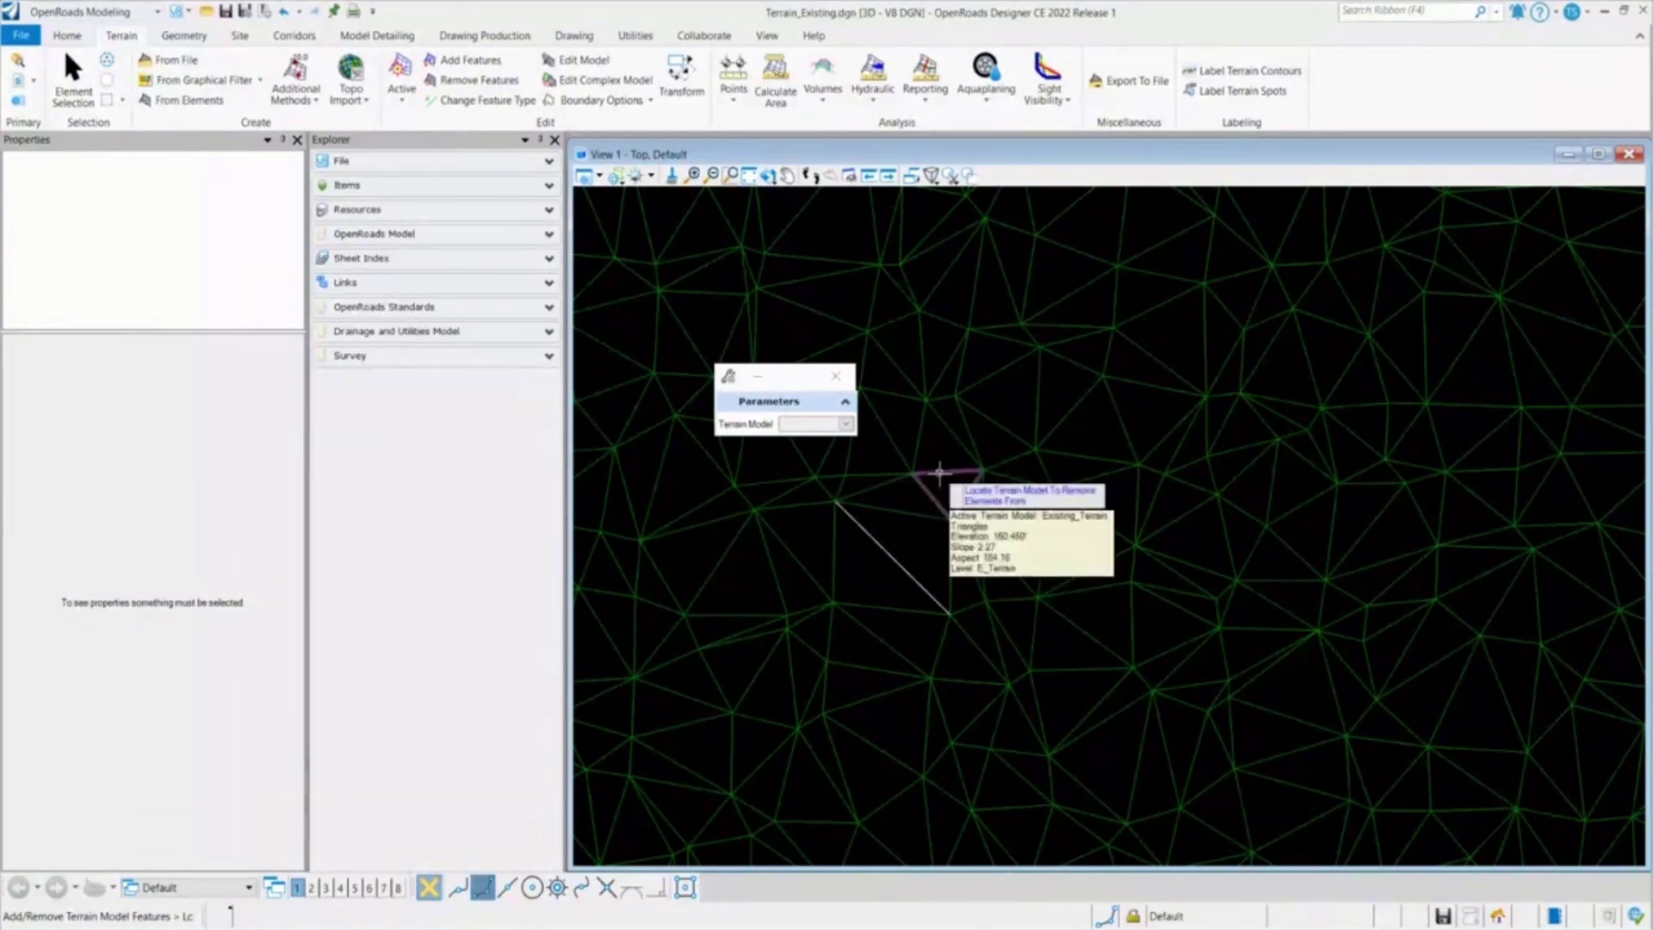
pyautogui.click(940, 472)
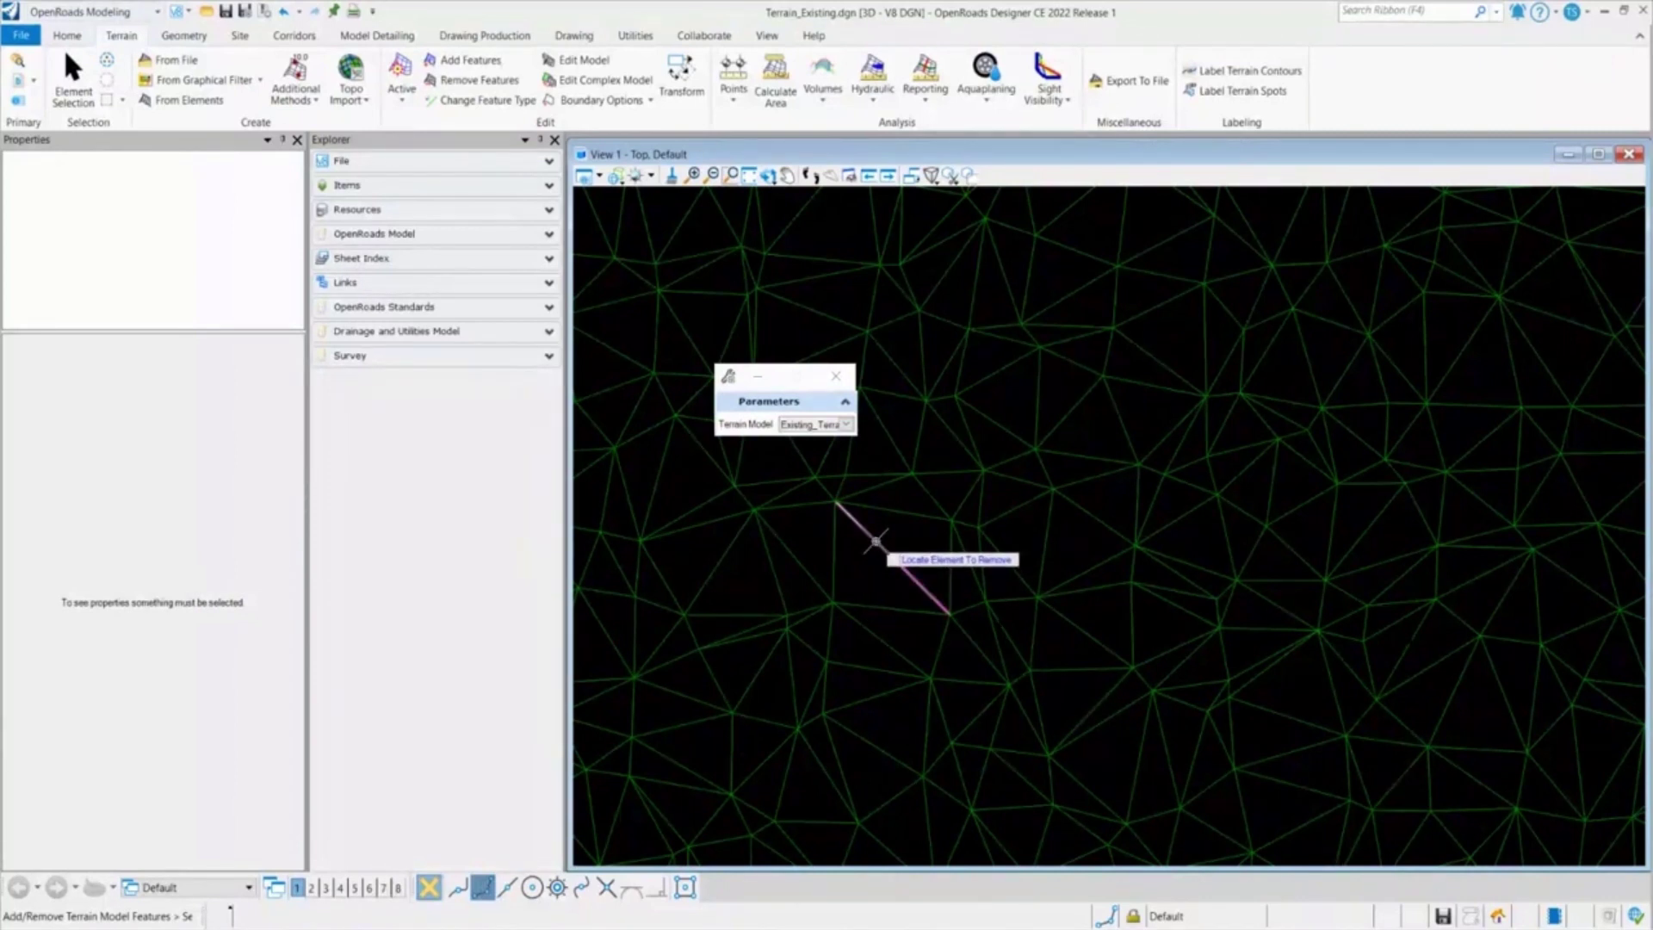
pyautogui.click(875, 541)
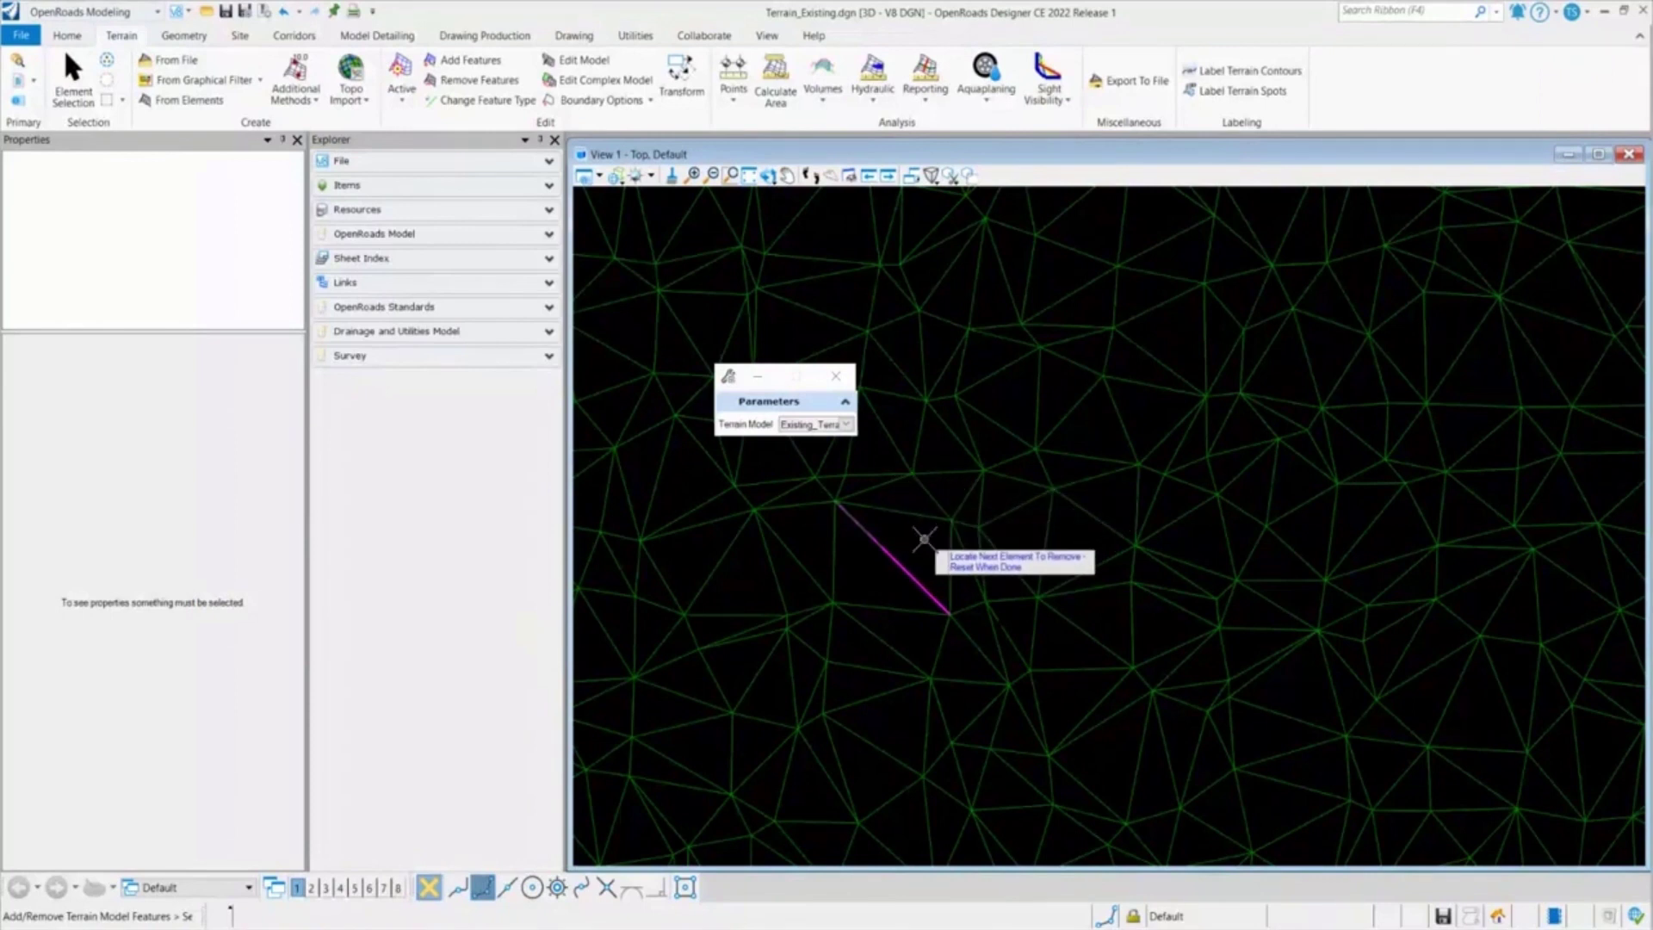
pyautogui.rightClick(924, 539)
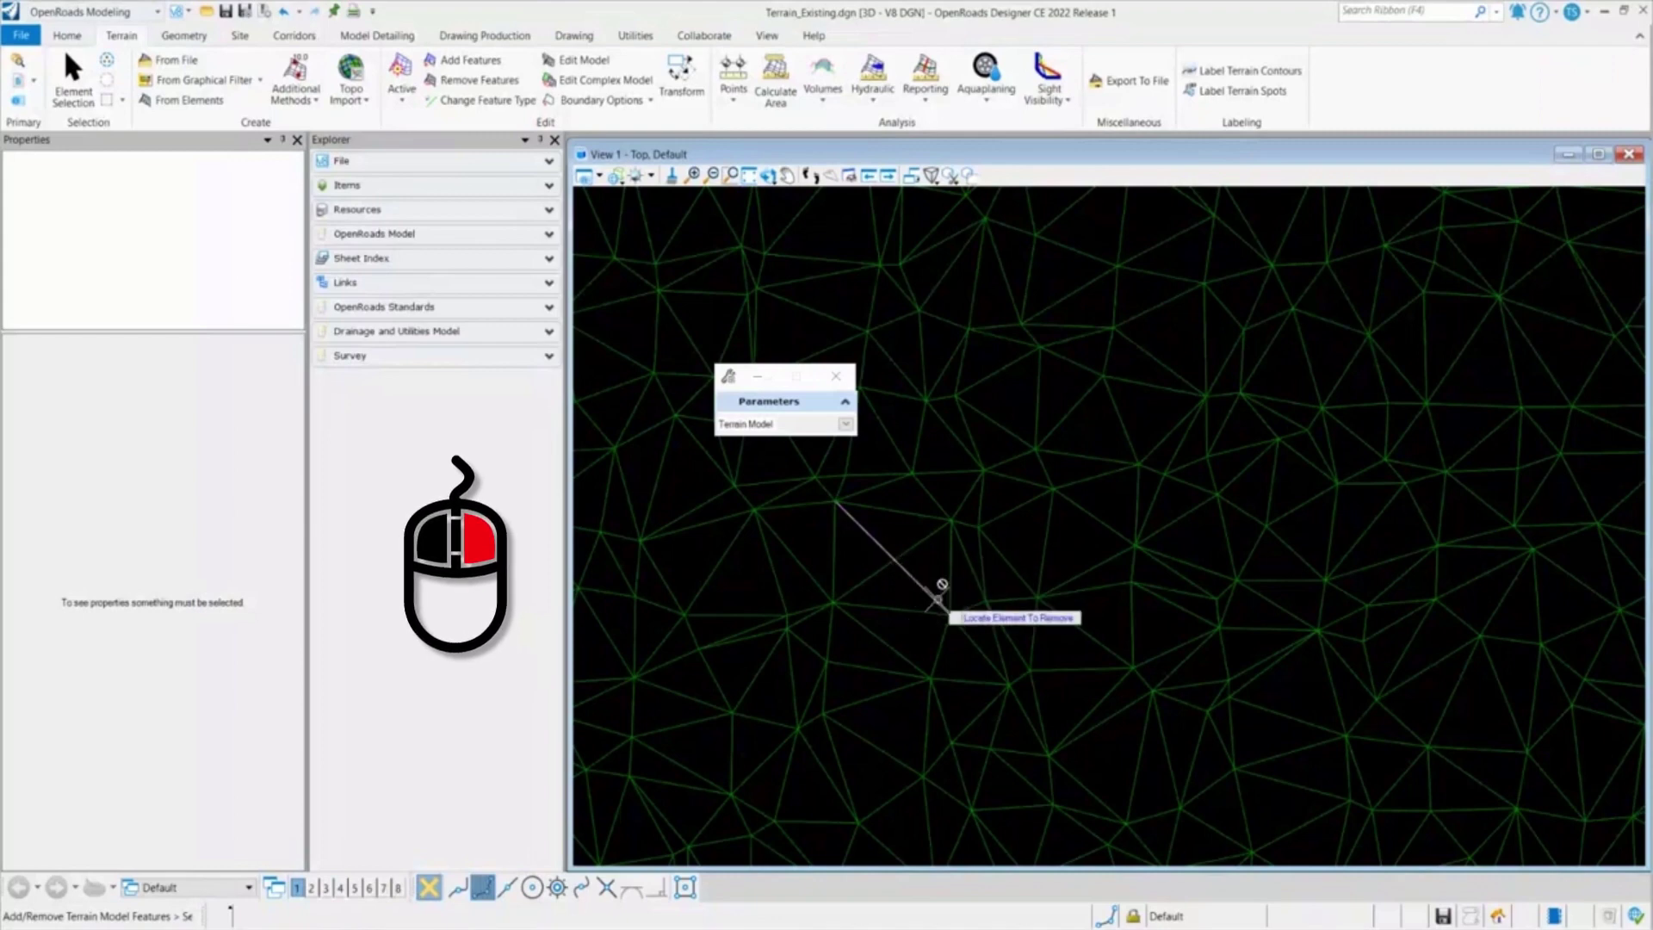
pyautogui.moveTo(941, 583); pyautogui.dragTo(933, 590, button='middle')
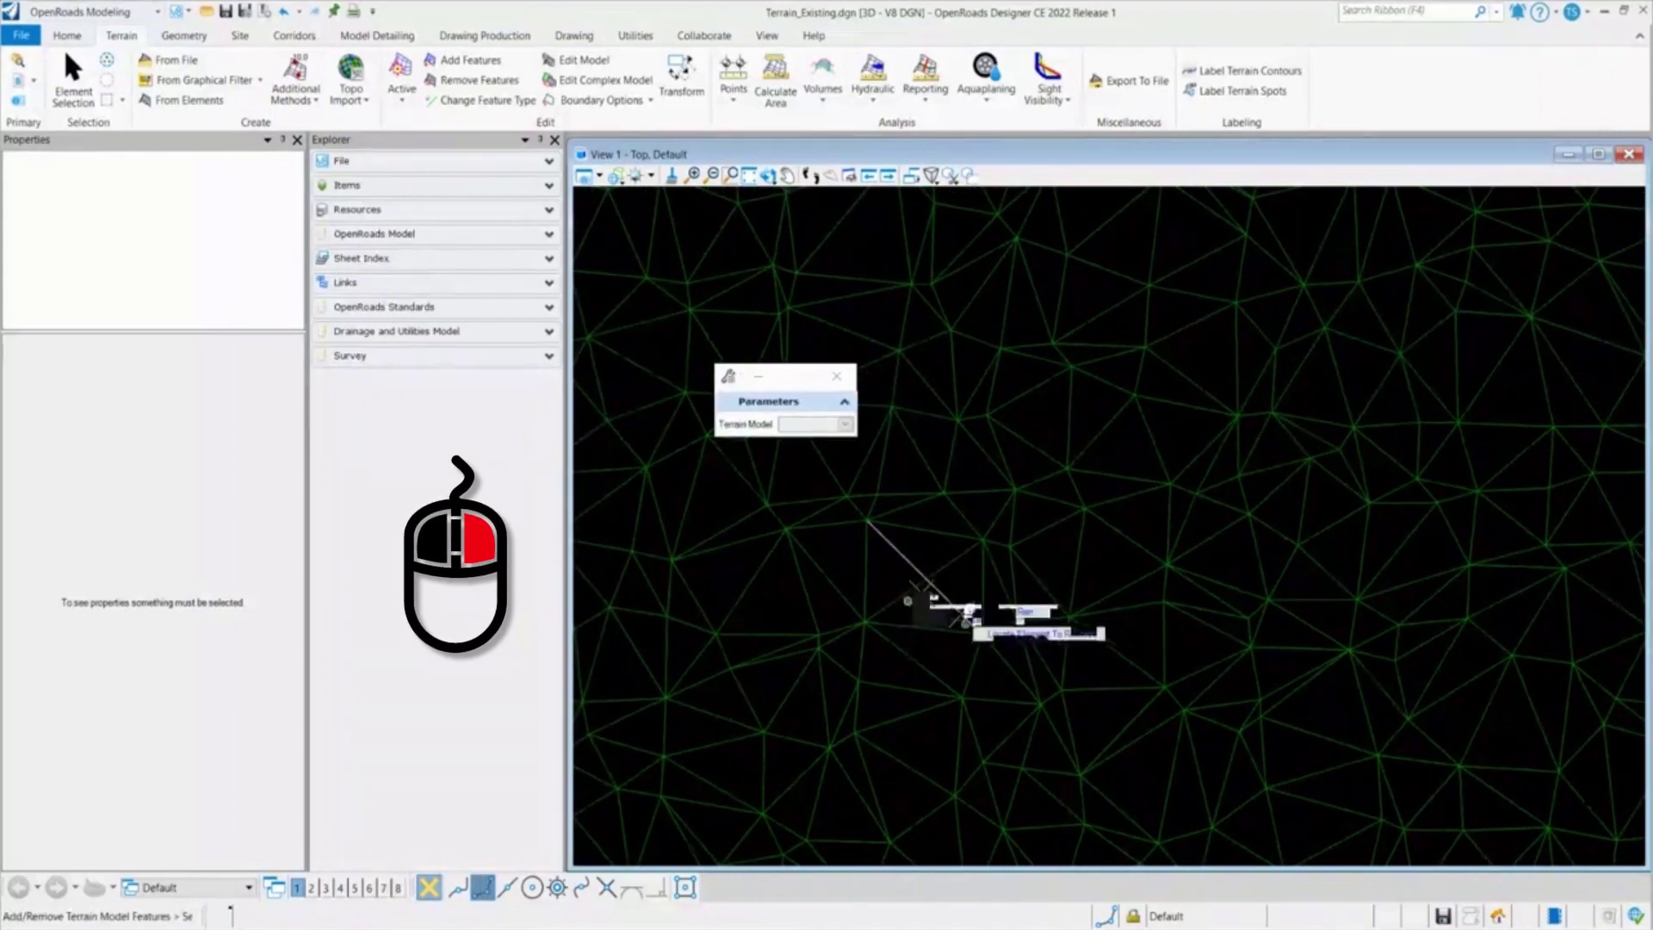
pyautogui.scroll(3, 912, 594)
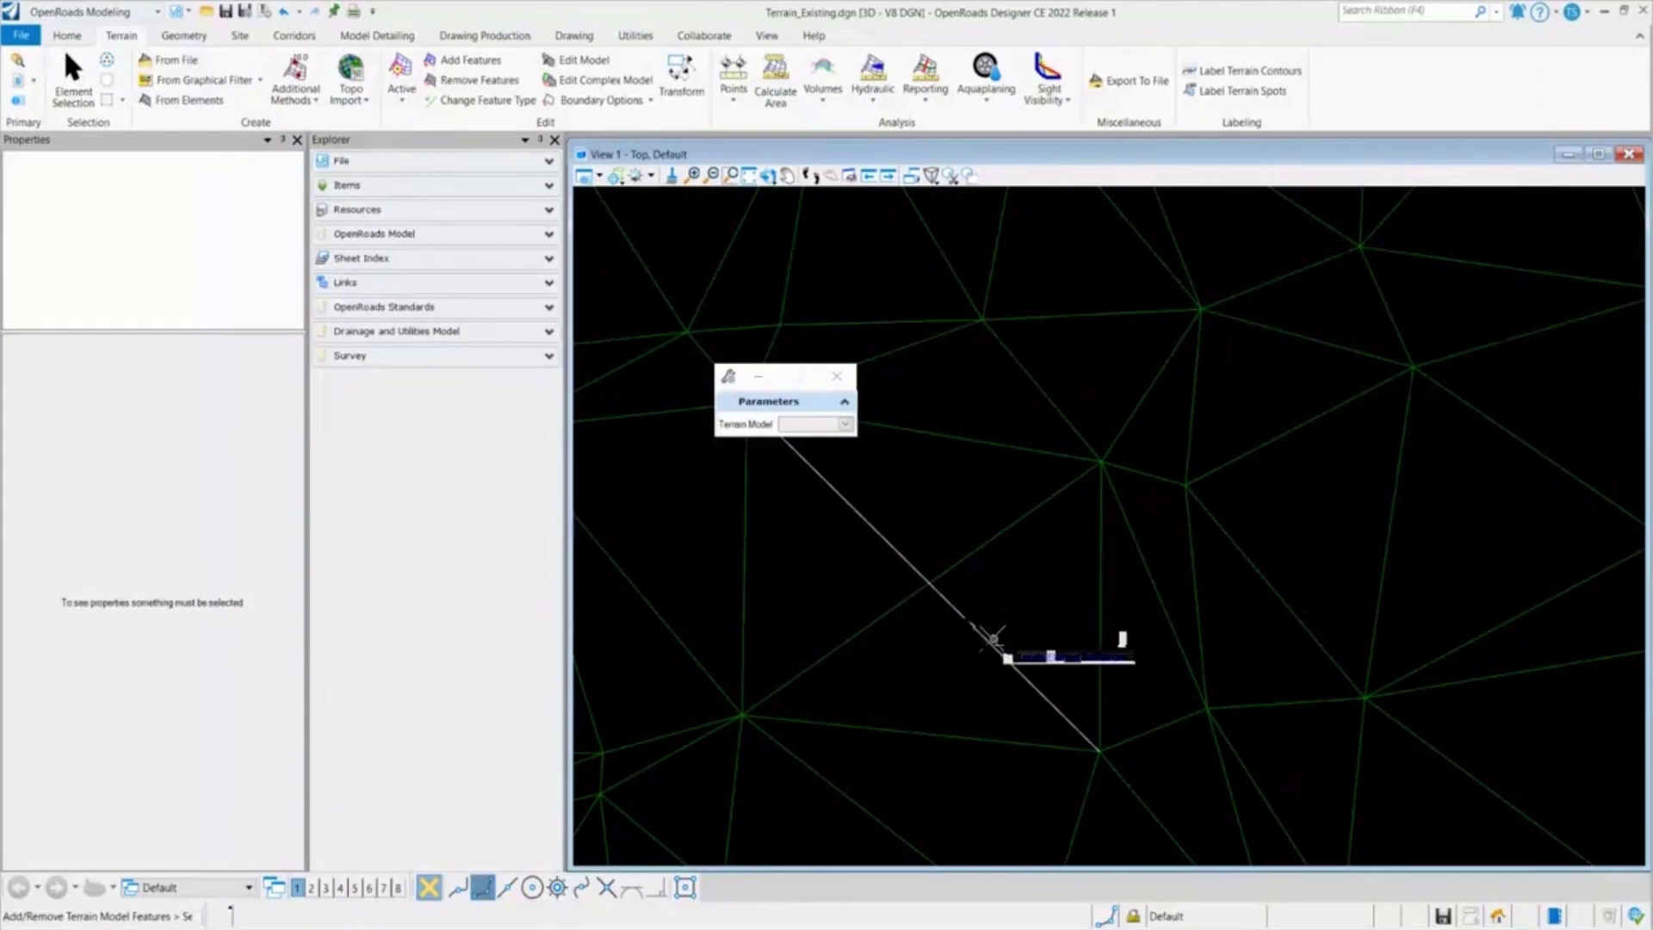
pyautogui.scroll(-4, 999, 646)
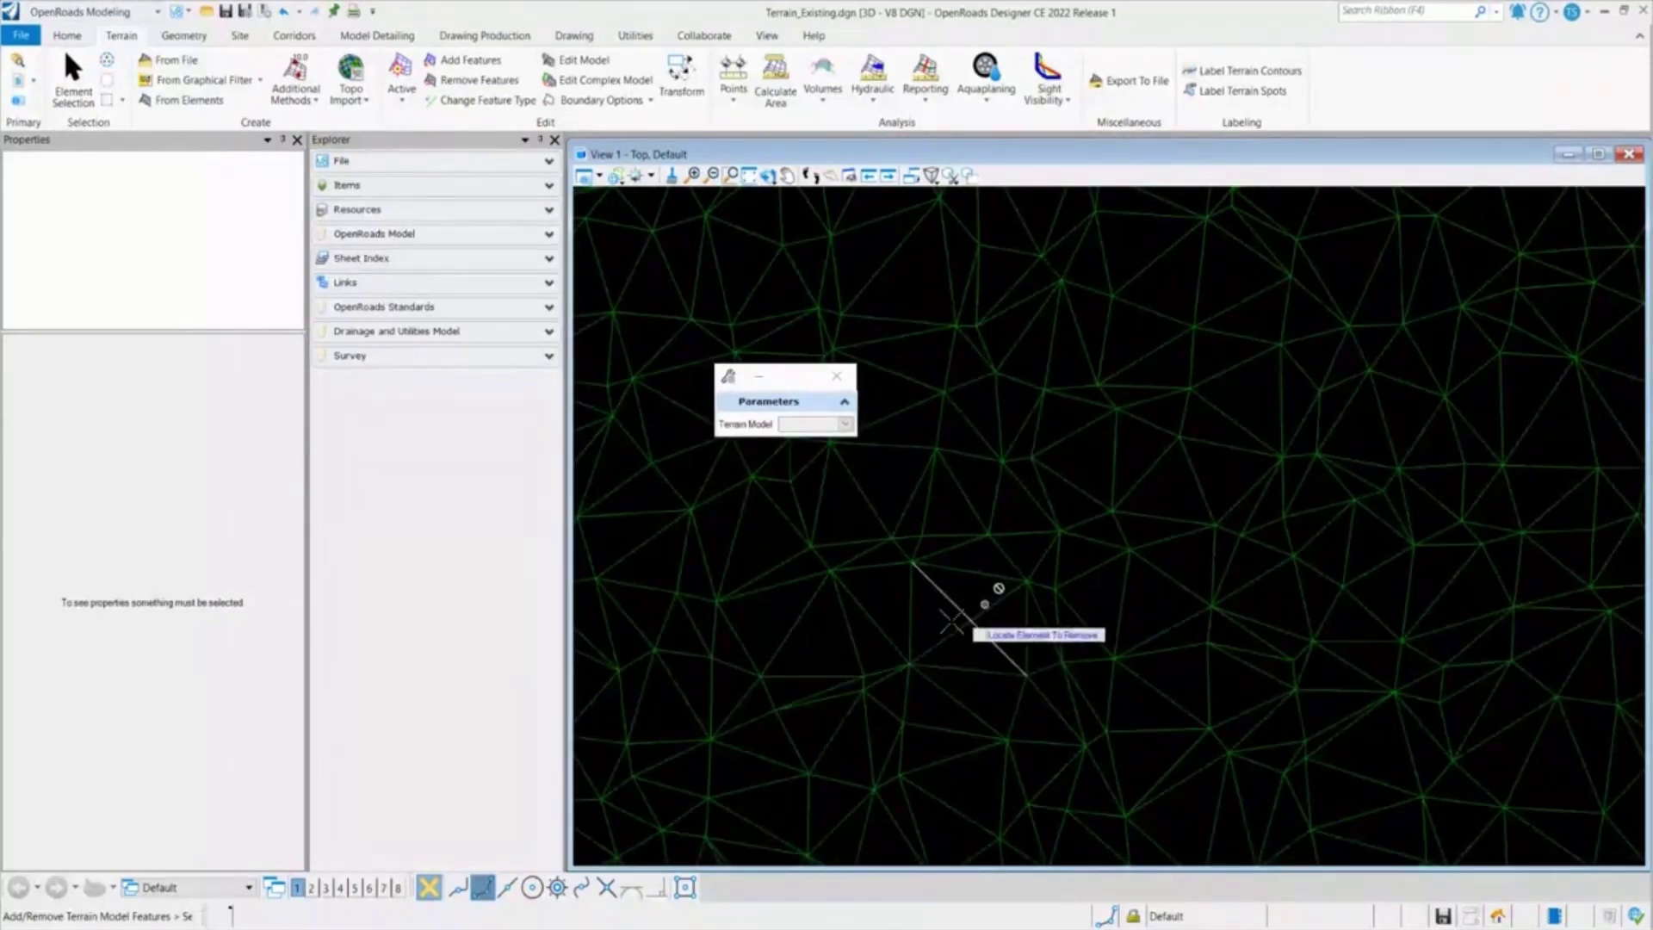
pyautogui.scroll(-1, 938, 594)
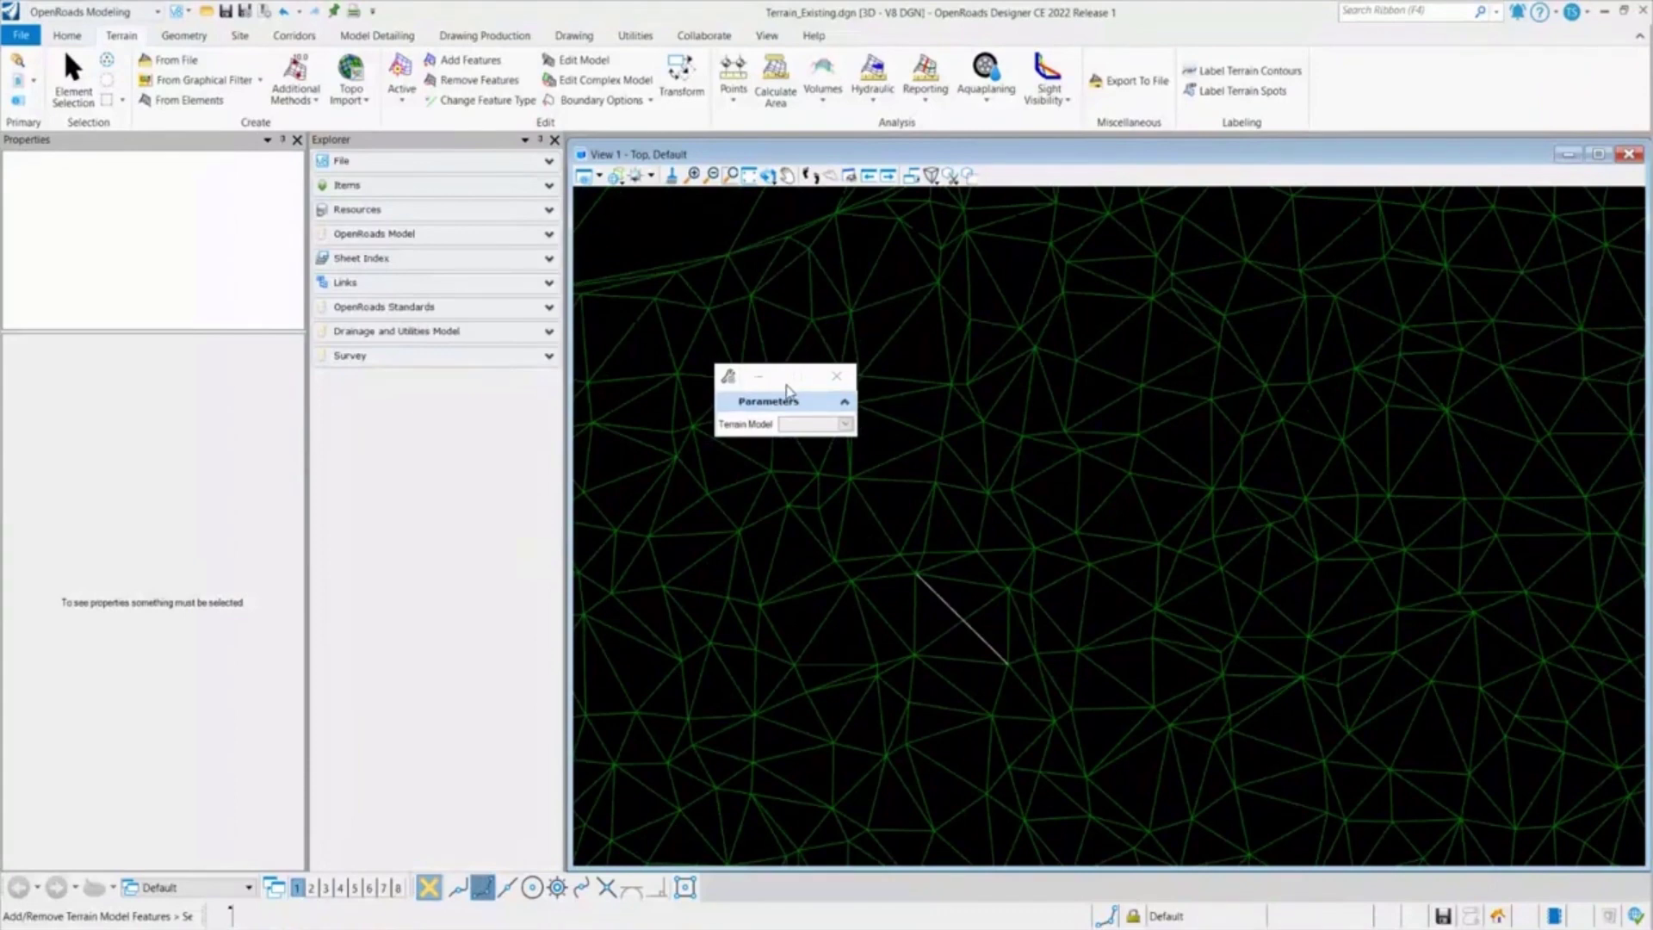